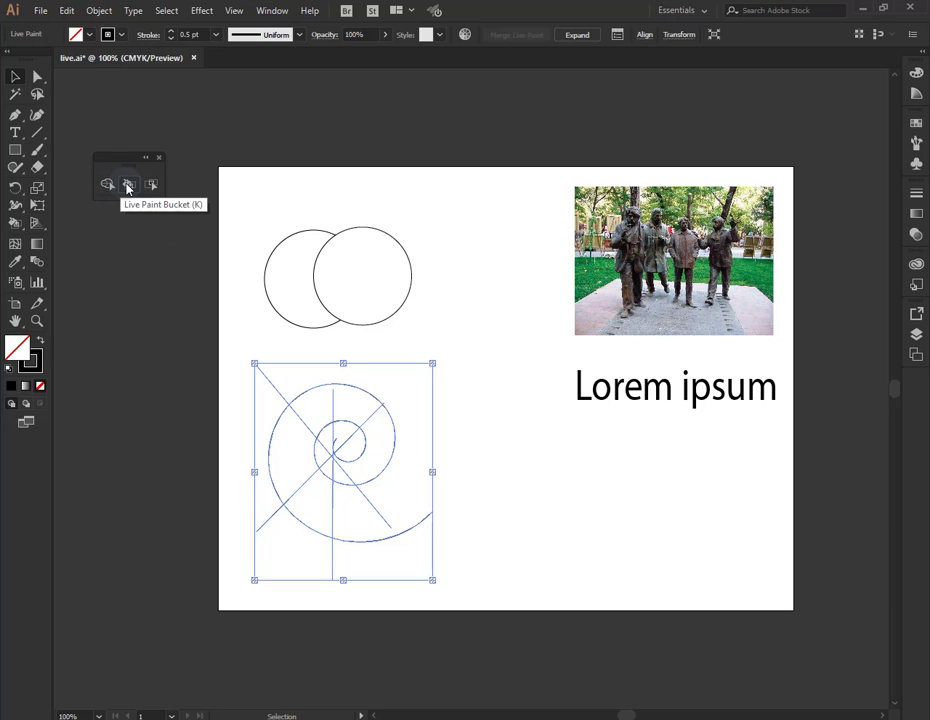
Open Live Paint Bucket Options, move it aside, and toggle swatch preview, keeping Light Red 4 pt
{"action": "double_click", "coordinate": [128, 186]}
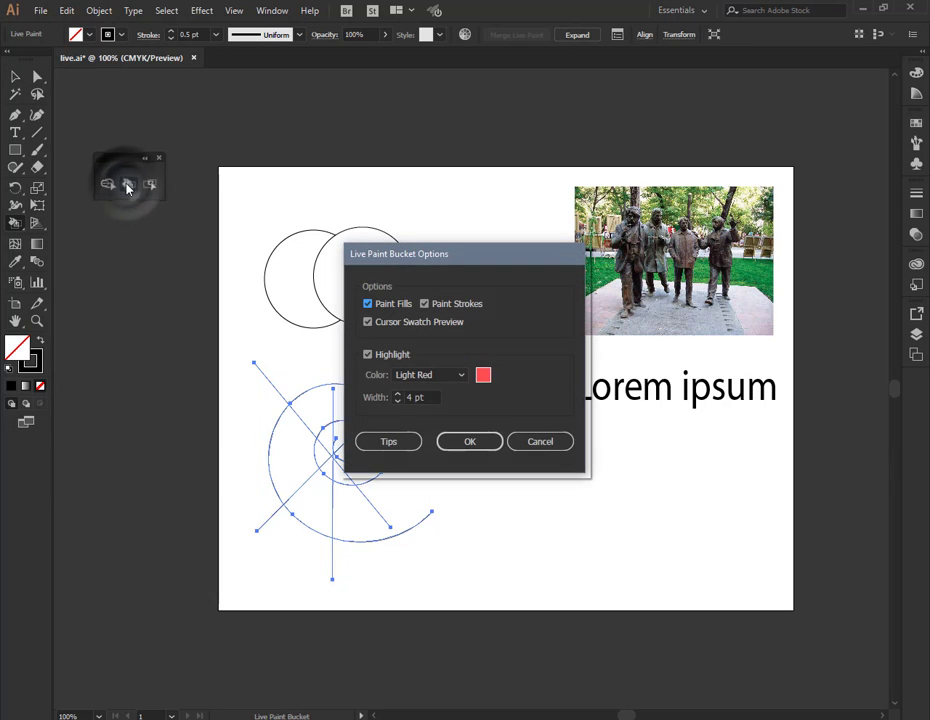
{"action": "mouse_move", "coordinate": [512, 261]}
{"action": "left_mouse_down"}
{"action": "mouse_move", "coordinate": [381, 303]}
{"action": "mouse_move", "coordinate": [417, 333]}
{"action": "mouse_move", "coordinate": [629, 429]}
{"action": "left_mouse_up"}
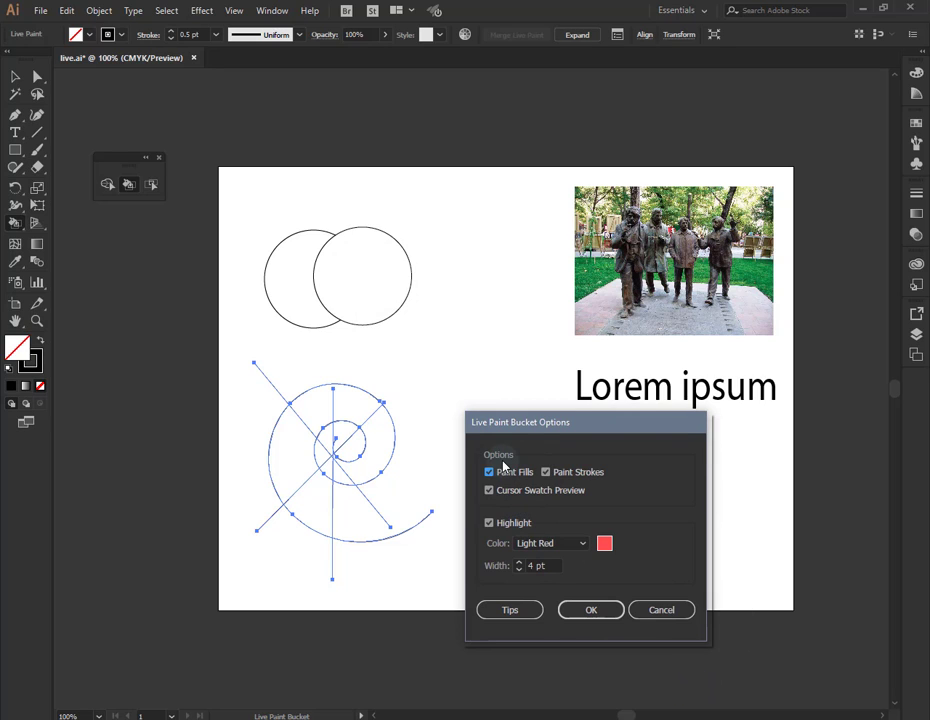
{"action": "left_click", "coordinate": [490, 490]}
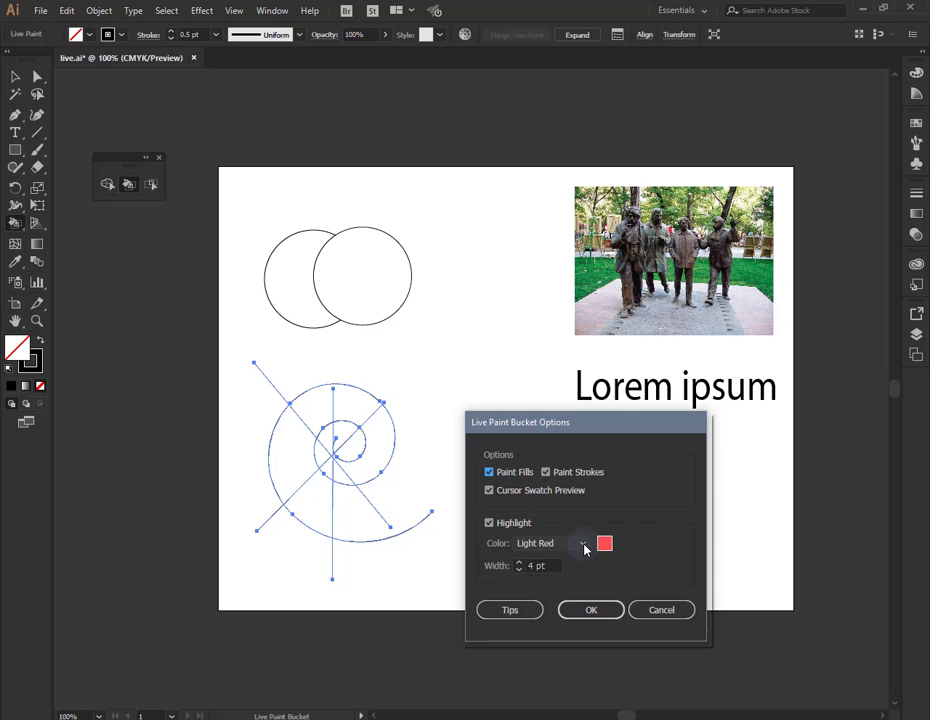
Change the Live Paint highlight to Light Blue at 17 pt wide and confirm
{"action": "left_click", "coordinate": [584, 546]}
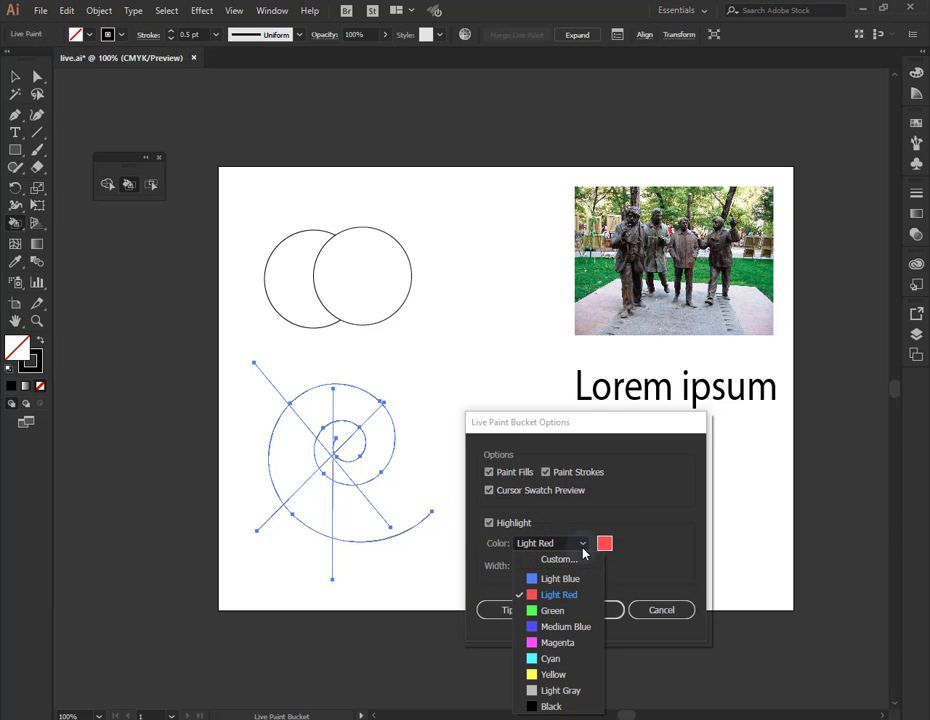
{"action": "left_click", "coordinate": [531, 580]}
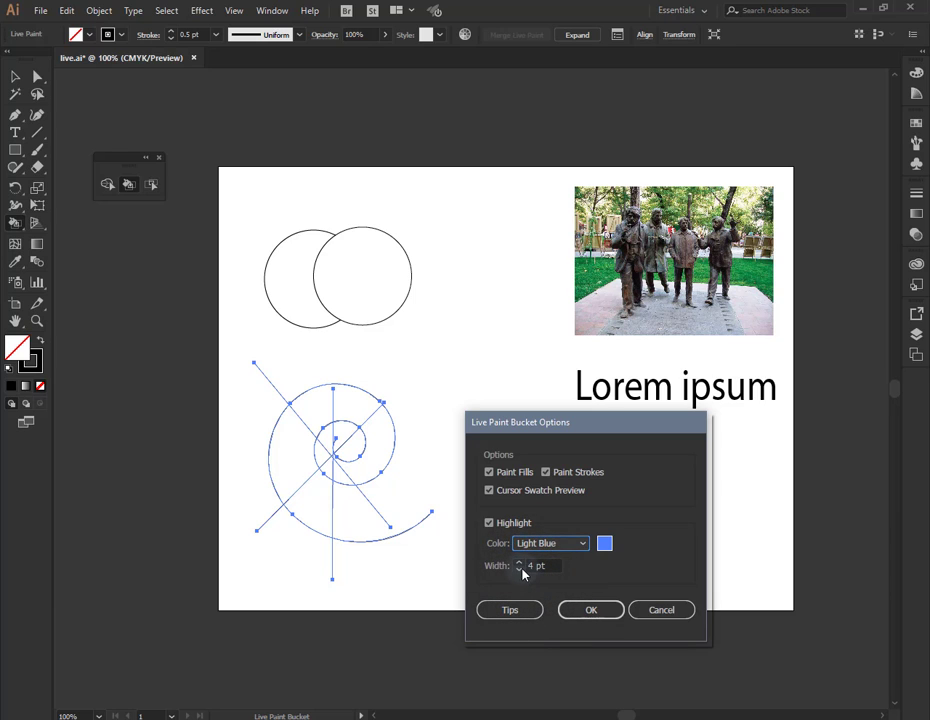
{"action": "left_click", "coordinate": [521, 567]}
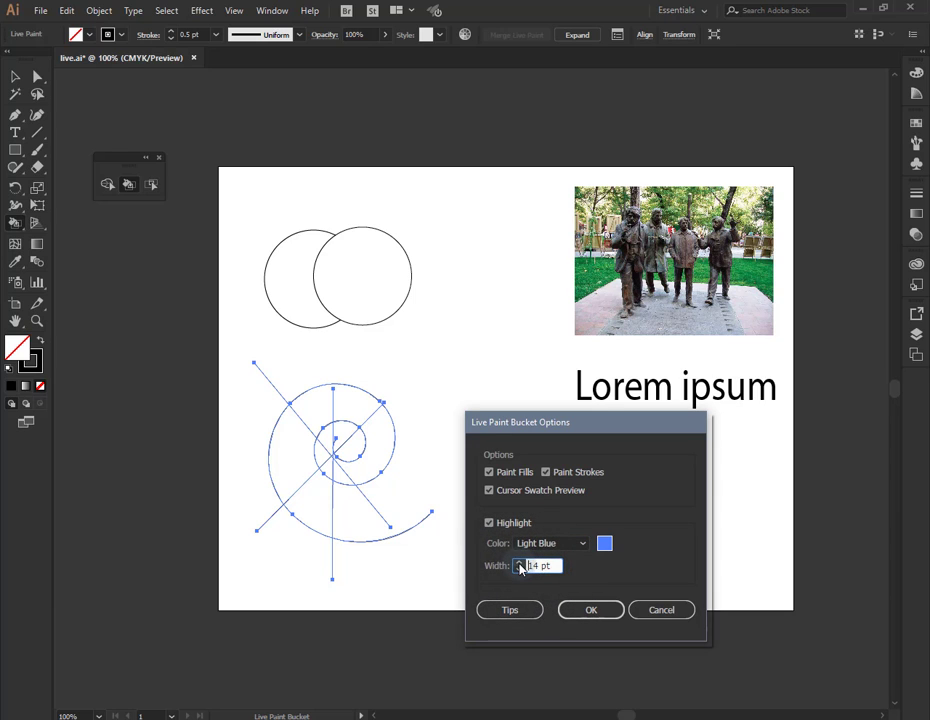
{"action": "left_click", "coordinate": [519, 563]}
{"action": "left_click", "coordinate": [519, 563]}
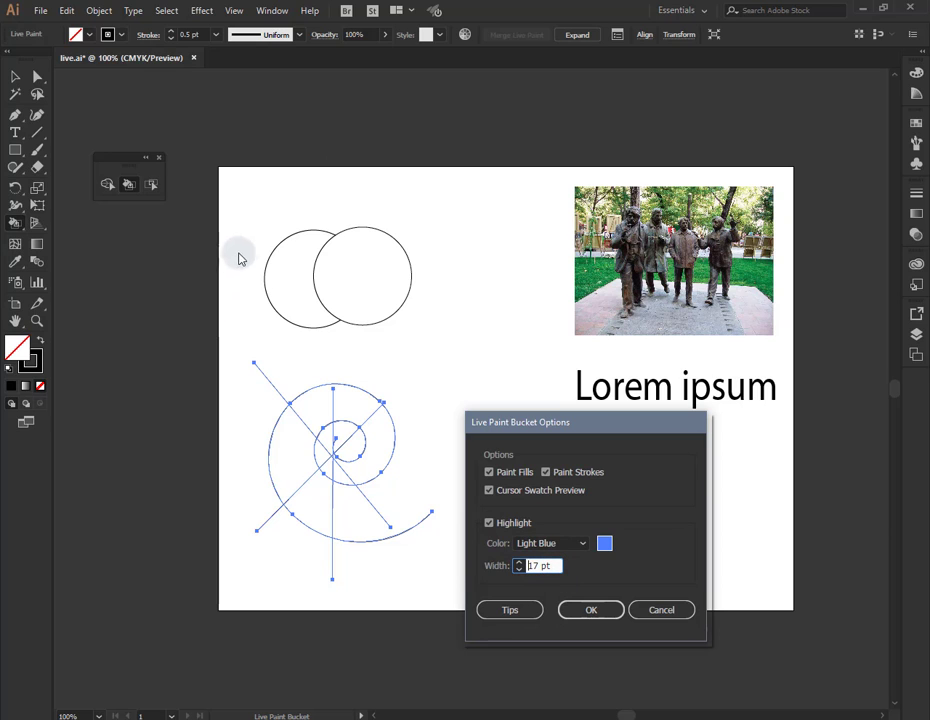
{"action": "left_click", "coordinate": [593, 610]}
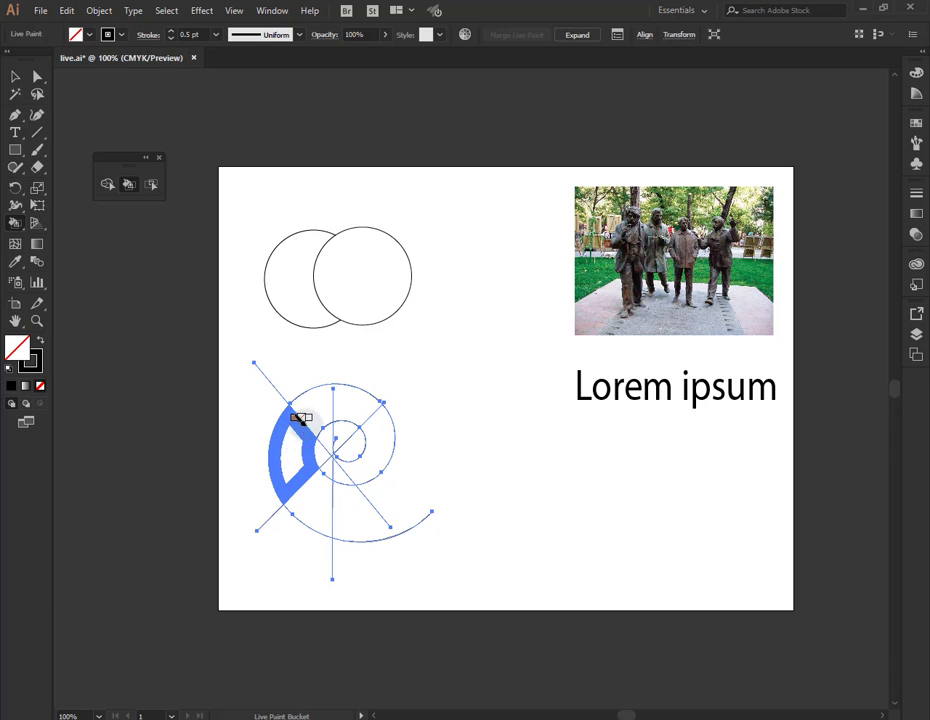
Try a spiral region with the bucket and cycle the active swatch to red
{"action": "left_click", "coordinate": [357, 408]}
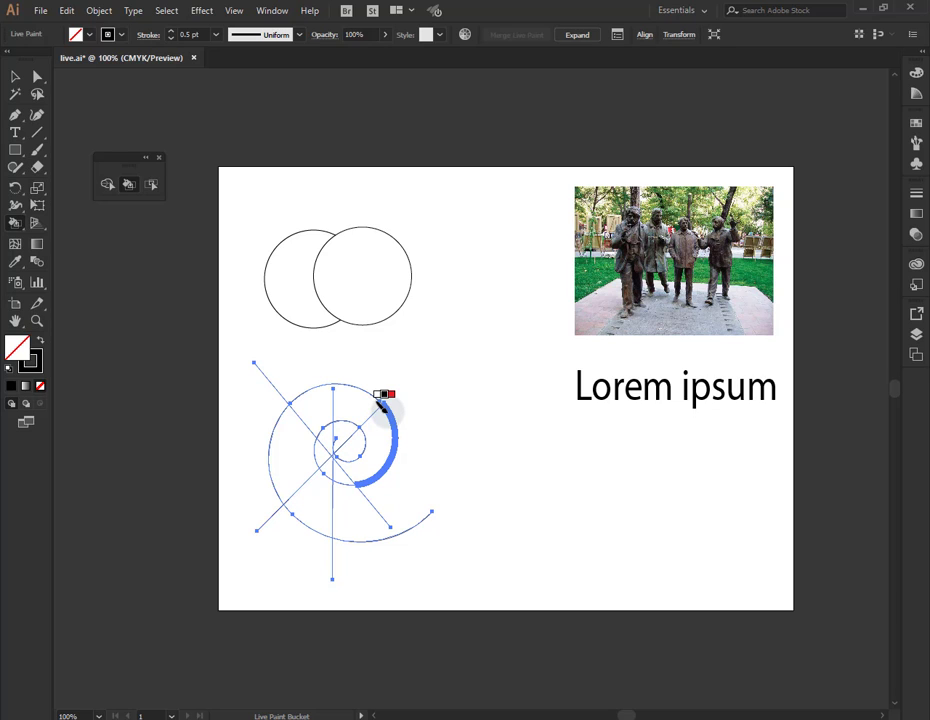
{"action": "key", "text": "Right"}
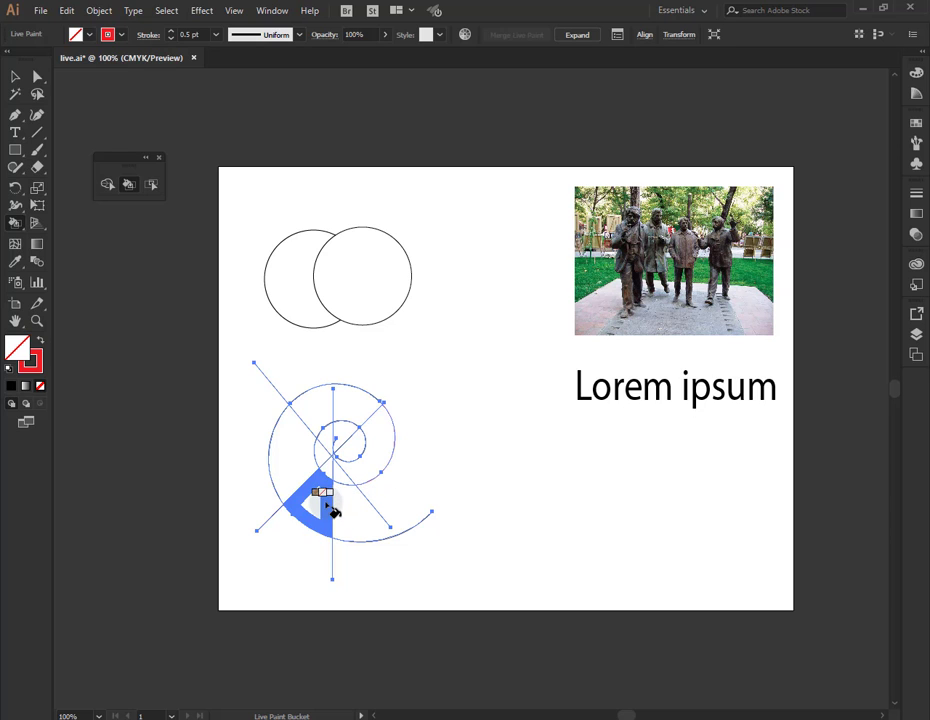
Restore the highlight to Light Red at 4 pt and turn off Paint Strokes
{"action": "double_click", "coordinate": [128, 184]}
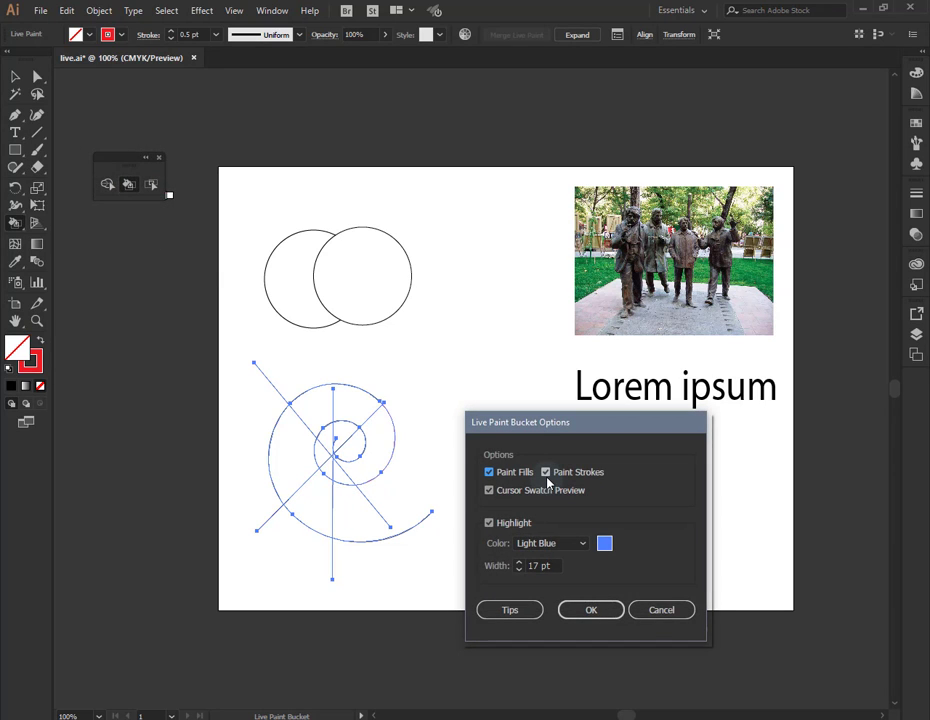
{"action": "left_click", "coordinate": [560, 543]}
{"action": "left_click", "coordinate": [553, 596]}
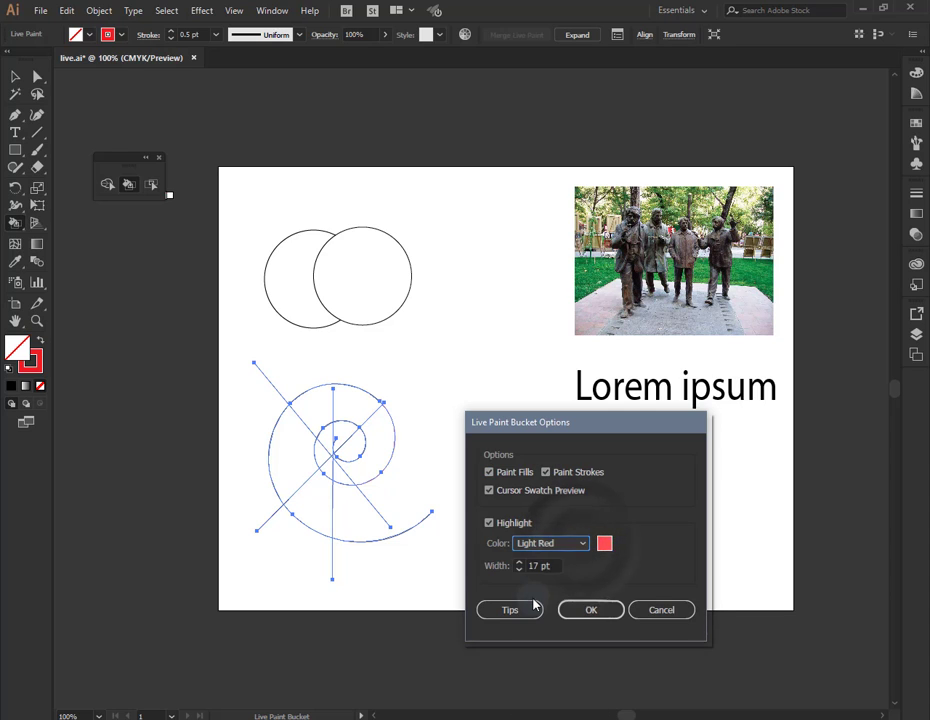
{"action": "left_click_drag", "start_coordinate": [527, 567], "coordinate": [584, 567]}
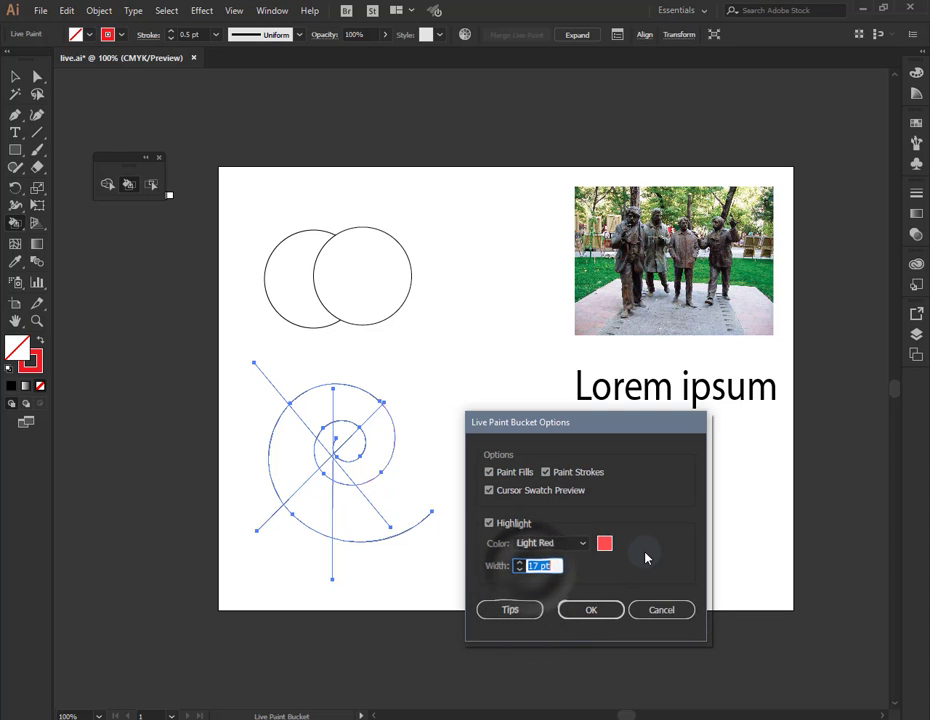
{"action": "type", "text": "4"}
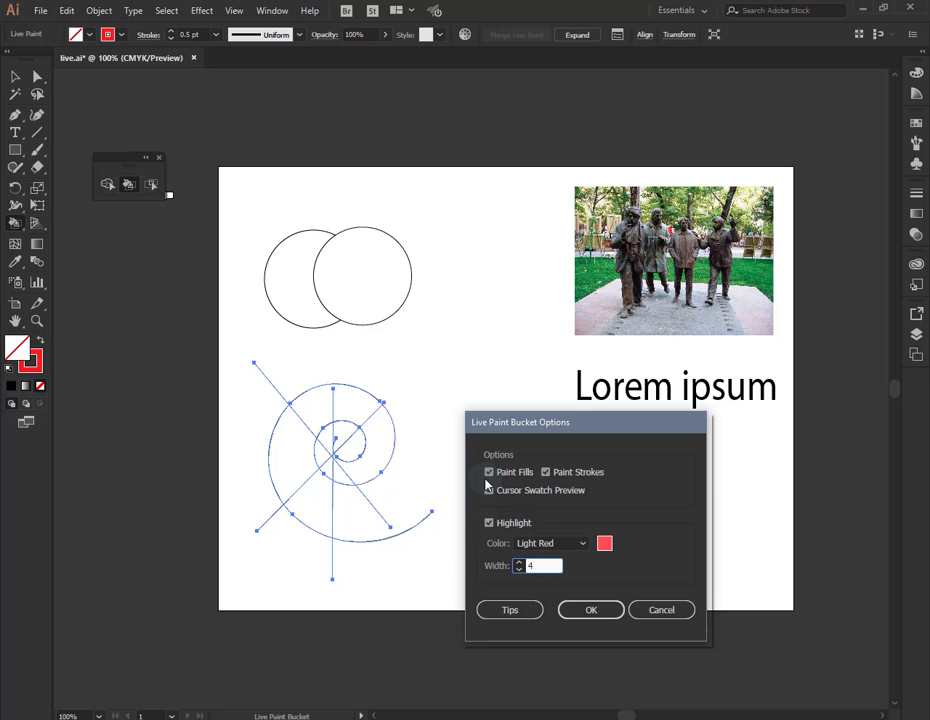
{"action": "left_click", "coordinate": [546, 472]}
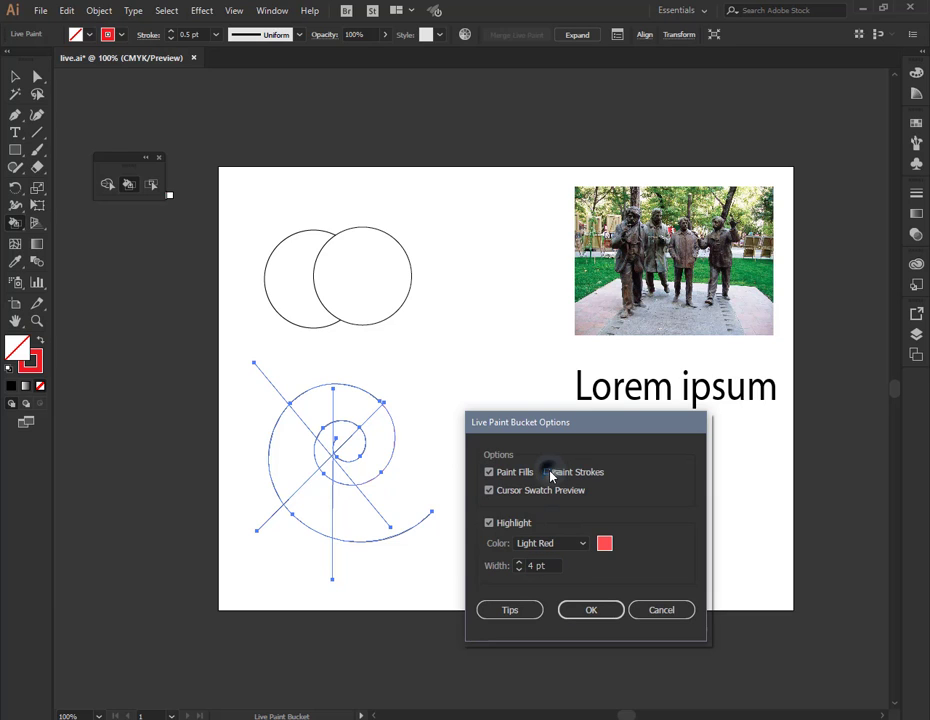
{"action": "left_click", "coordinate": [598, 612]}
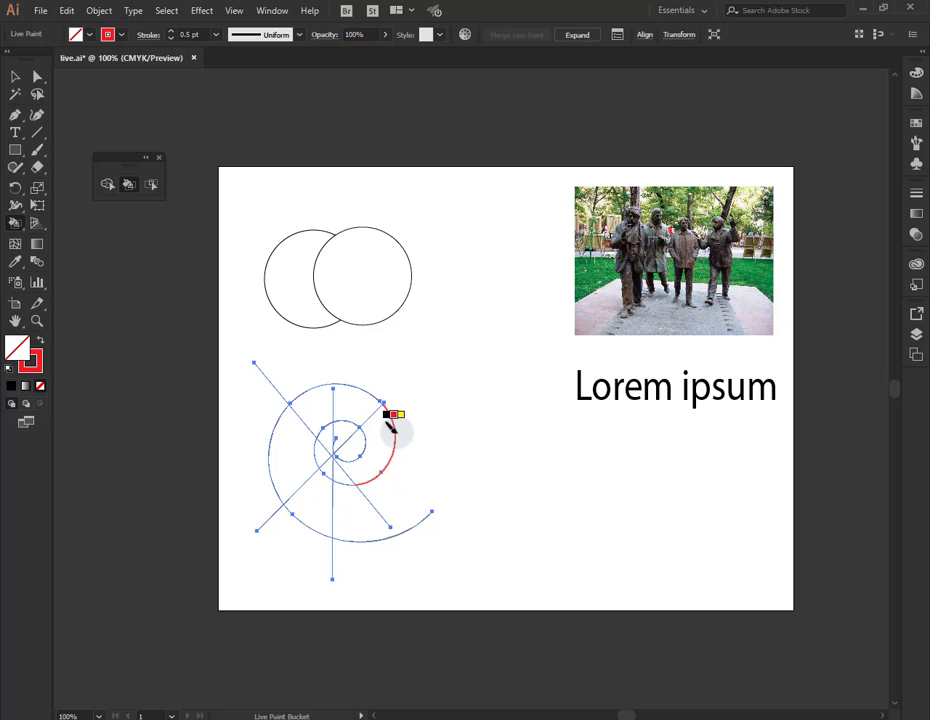
Raise the stroke weight to 3 pt and repaint the inner spiral edge red
{"action": "left_click", "coordinate": [391, 428]}
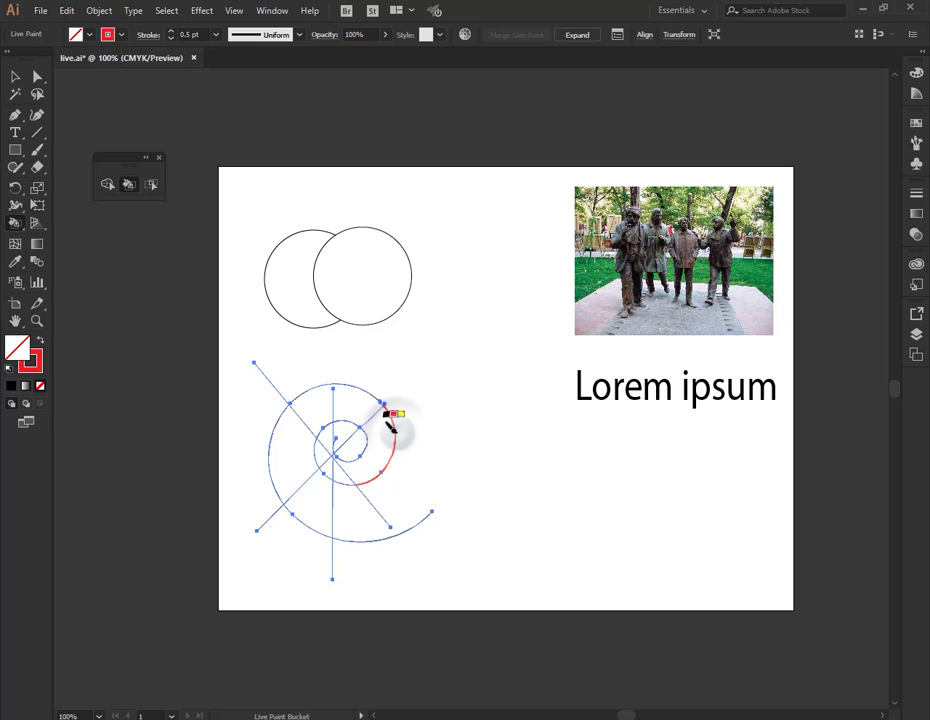
{"action": "left_click", "coordinate": [170, 31]}
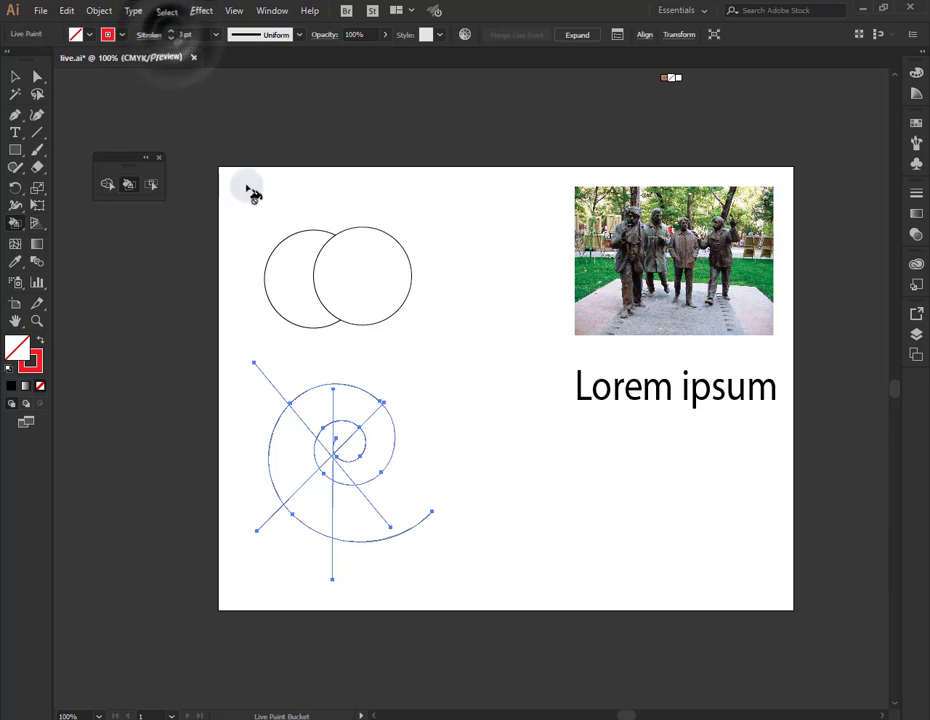
{"action": "left_click", "coordinate": [392, 427]}
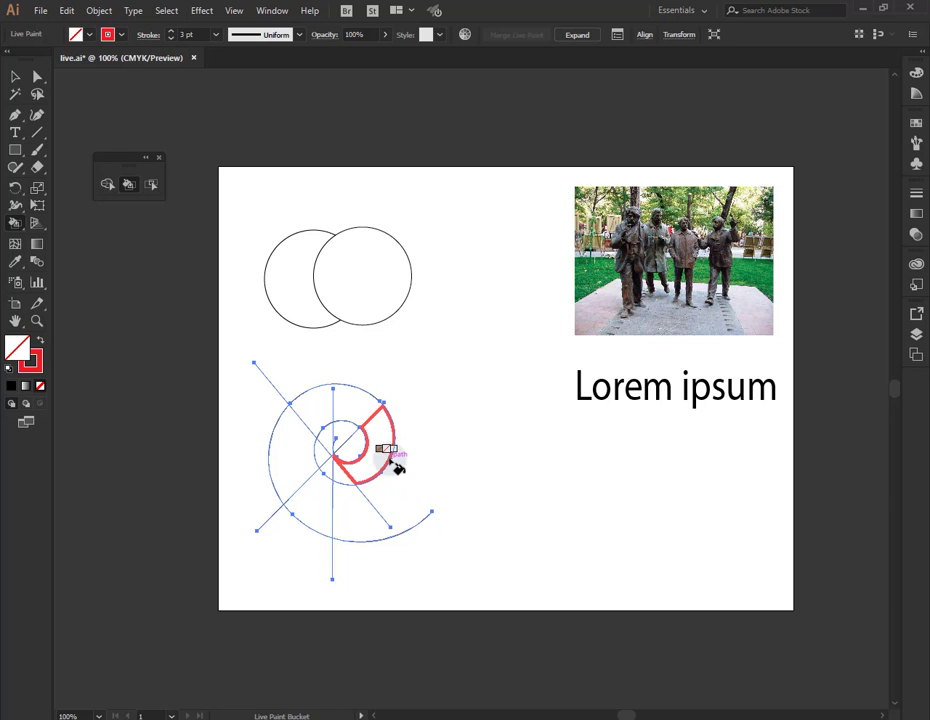
Enable Paint Fills in Live Paint Bucket Options so both fills and strokes paint
{"action": "double_click", "coordinate": [137, 188]}
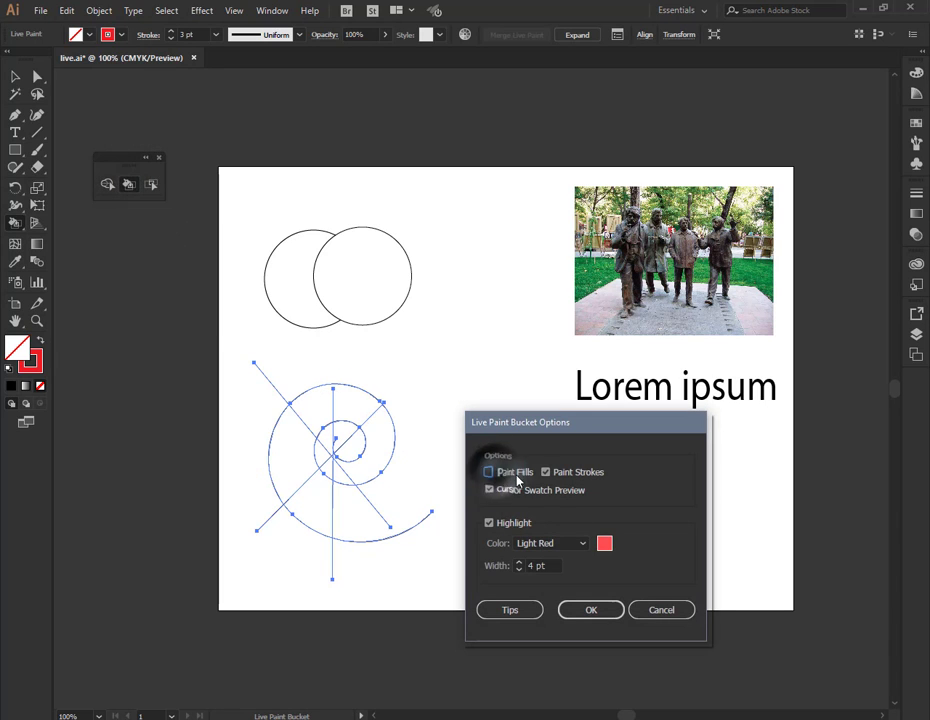
{"action": "left_click_drag", "start_coordinate": [595, 425], "coordinate": [385, 349]}
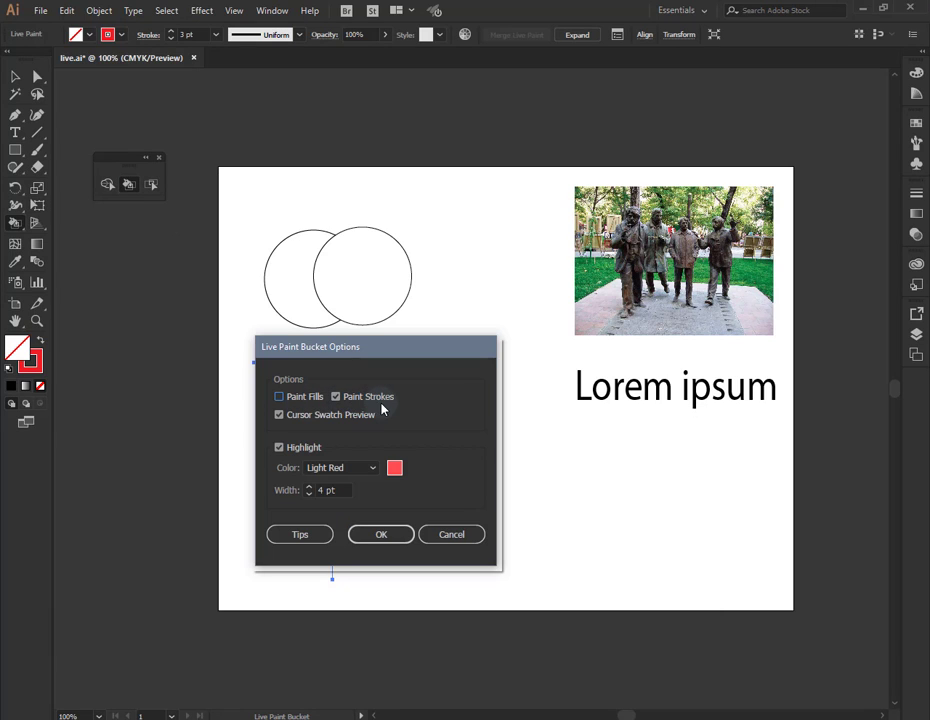
{"action": "left_click", "coordinate": [279, 397]}
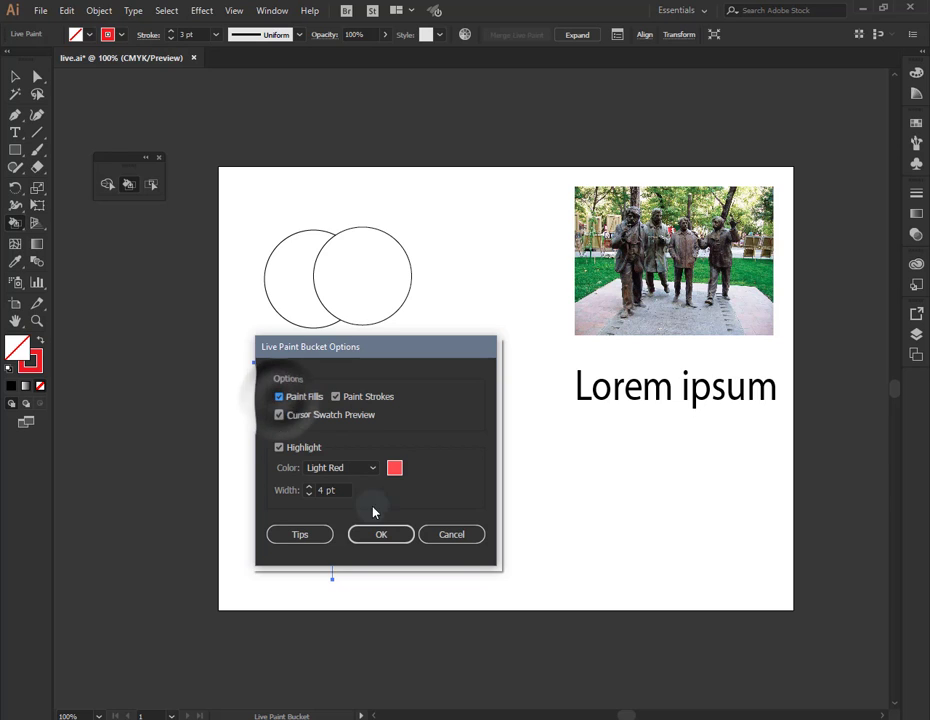
{"action": "left_click", "coordinate": [383, 537]}
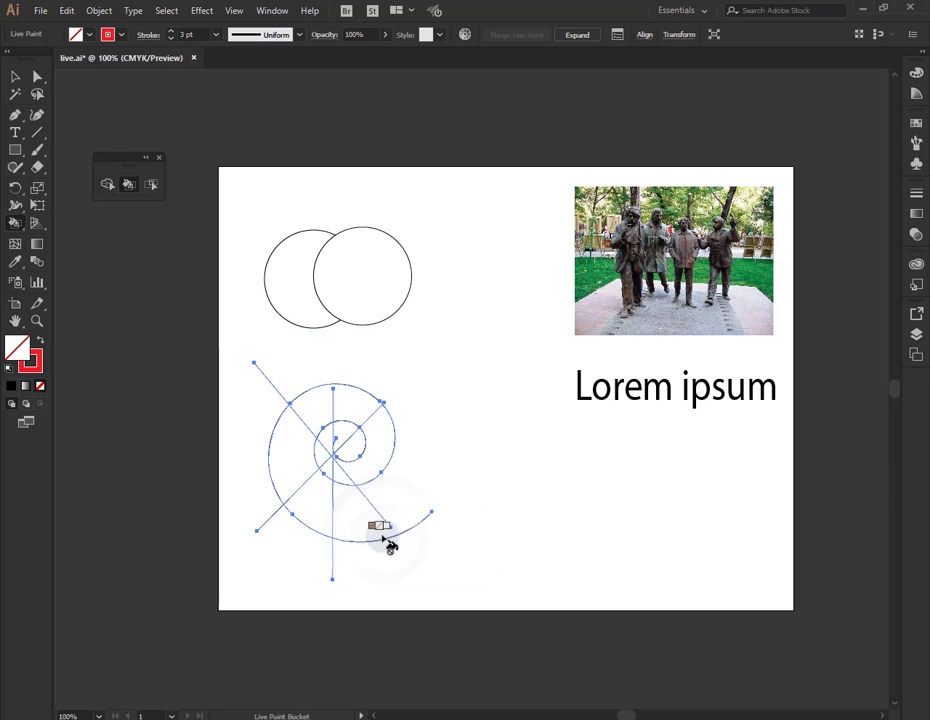
Confirm Live Paint Selection options with Select Fills and Select Strokes checked
{"action": "double_click", "coordinate": [151, 186]}
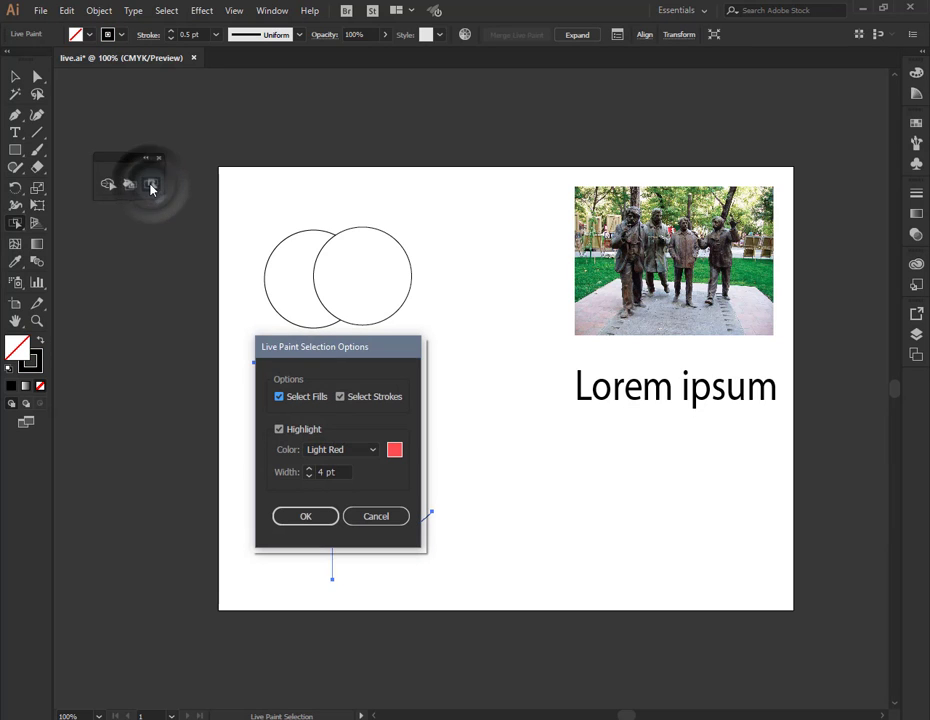
{"action": "left_click_drag", "start_coordinate": [347, 352], "coordinate": [407, 355]}
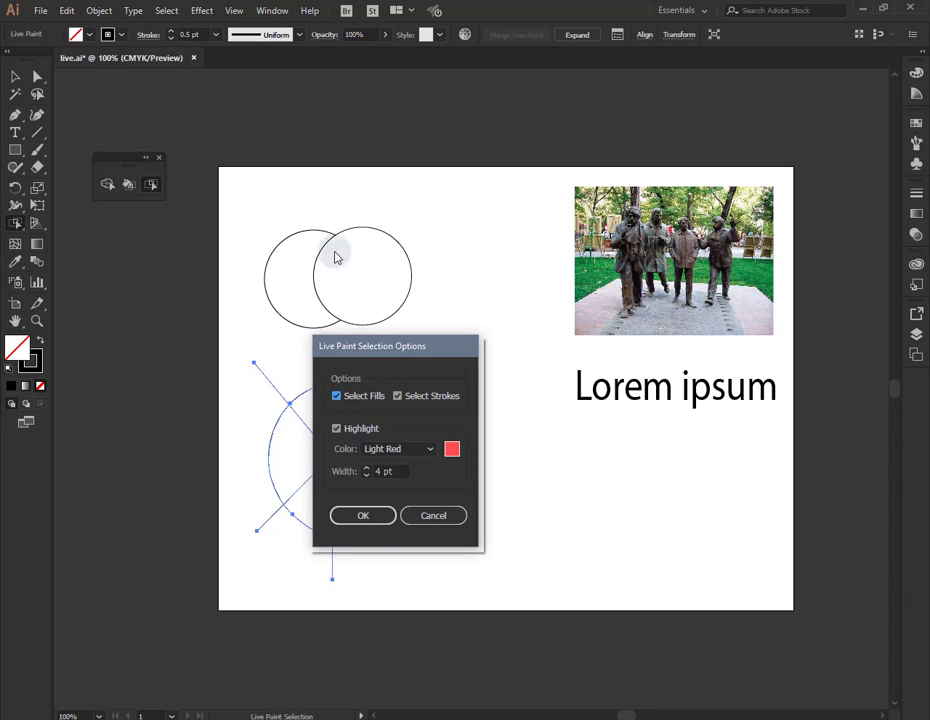
{"action": "left_click", "coordinate": [366, 516]}
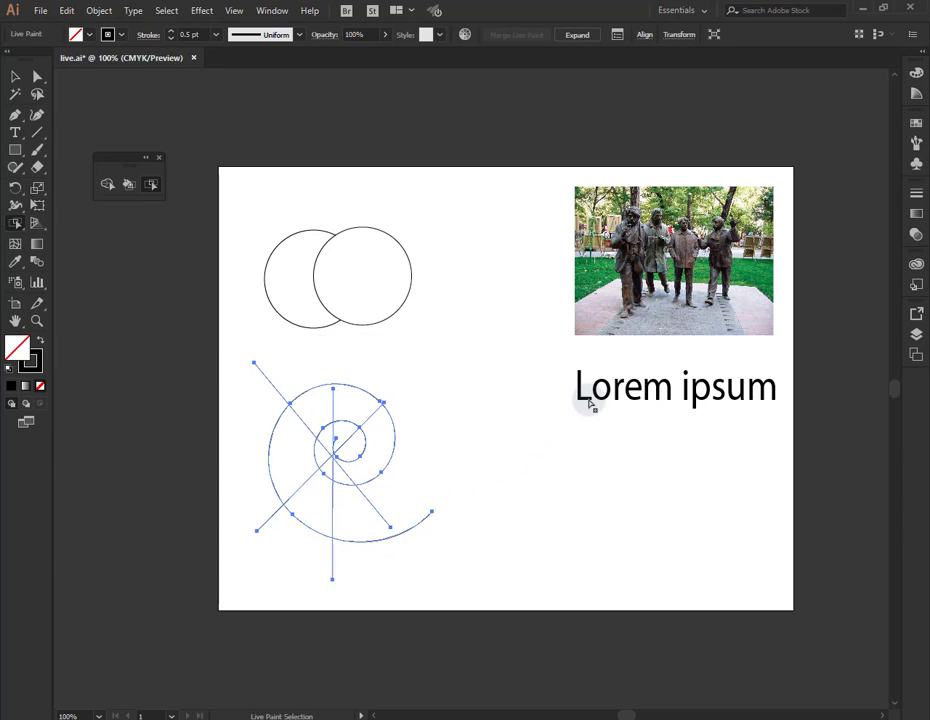
Zoom in on the Lorem ipsum text and marquee-select it
{"action": "left_click", "coordinate": [13, 78]}
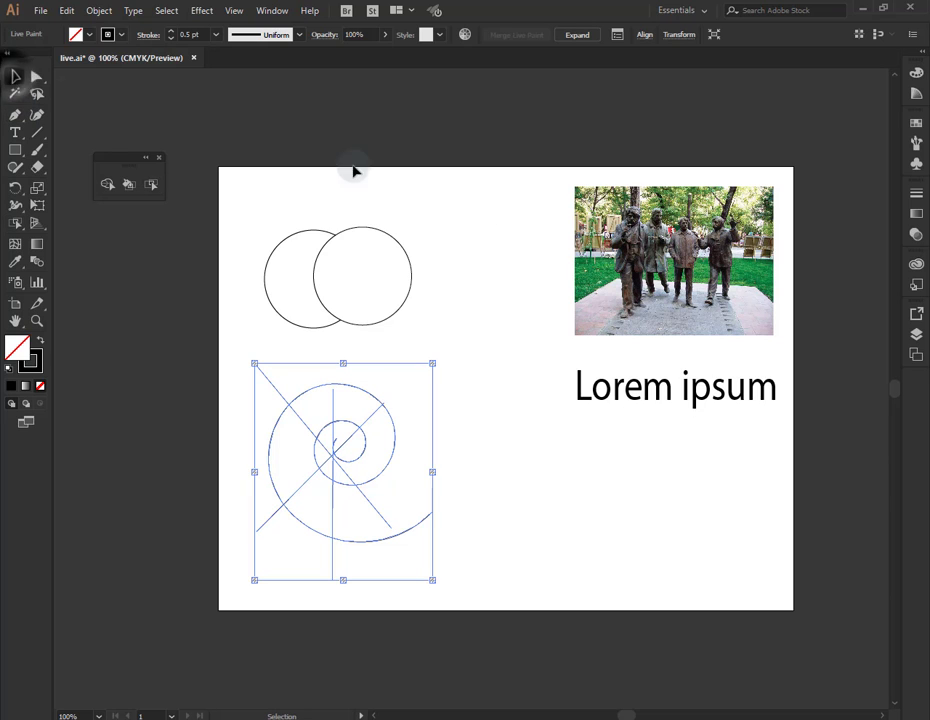
{"action": "left_click", "coordinate": [36, 320]}
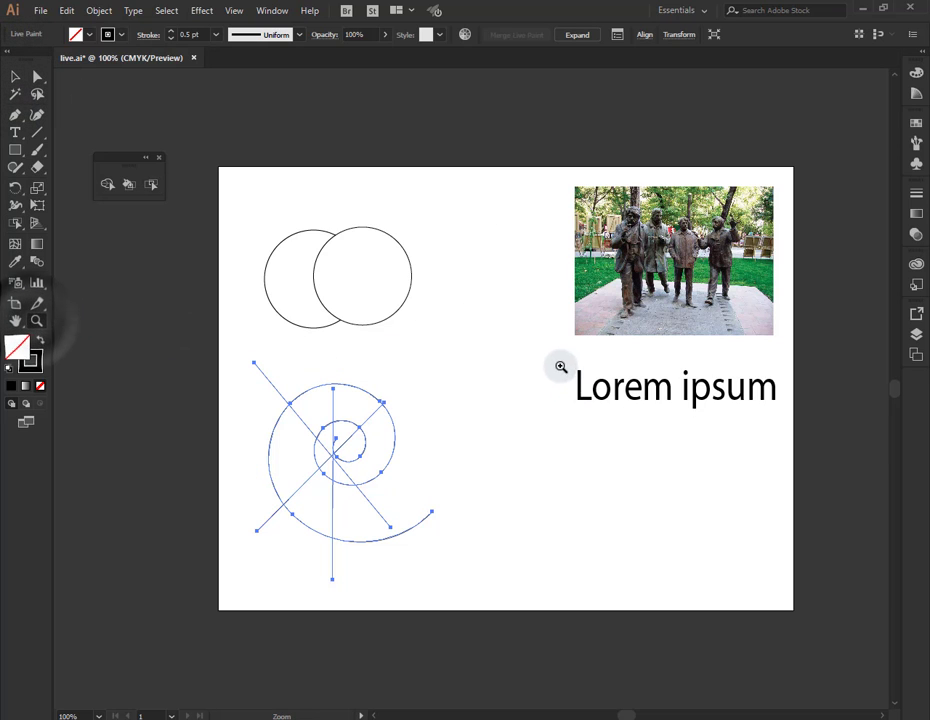
{"action": "left_click_drag", "start_coordinate": [561, 366], "coordinate": [796, 417]}
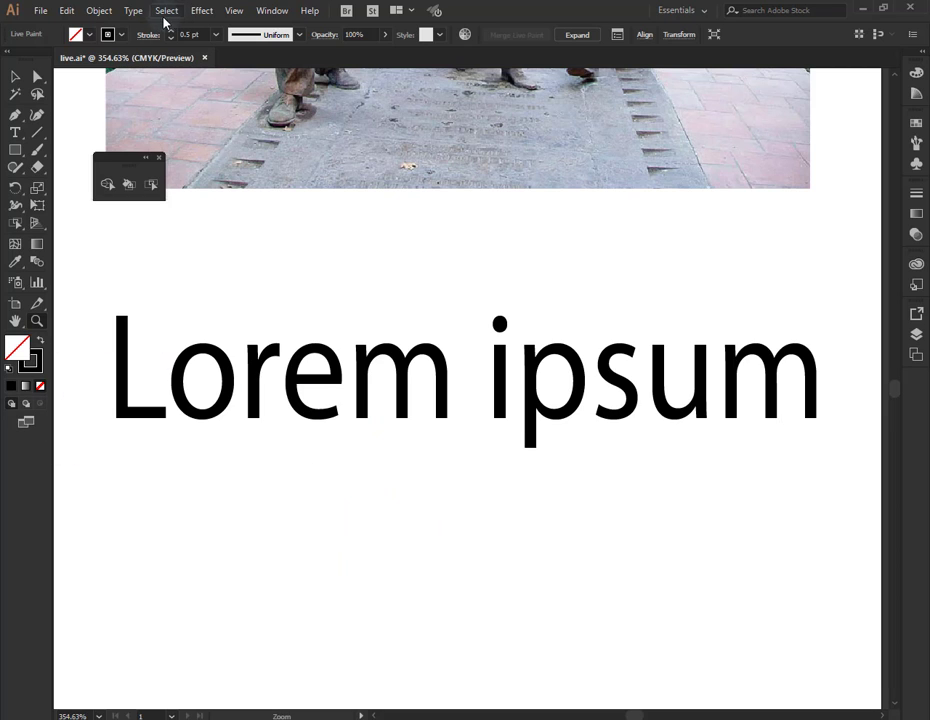
{"action": "left_click", "coordinate": [16, 76]}
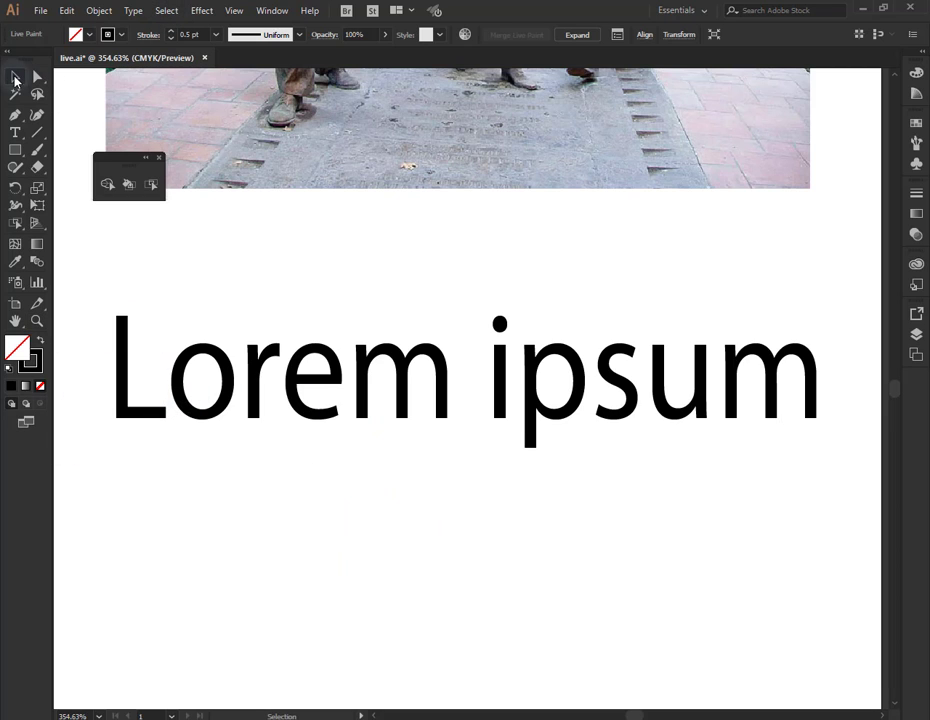
{"action": "mouse_move", "coordinate": [100, 296]}
{"action": "left_mouse_down"}
{"action": "mouse_move", "coordinate": [125, 438]}
{"action": "mouse_move", "coordinate": [840, 466]}
{"action": "left_mouse_up"}
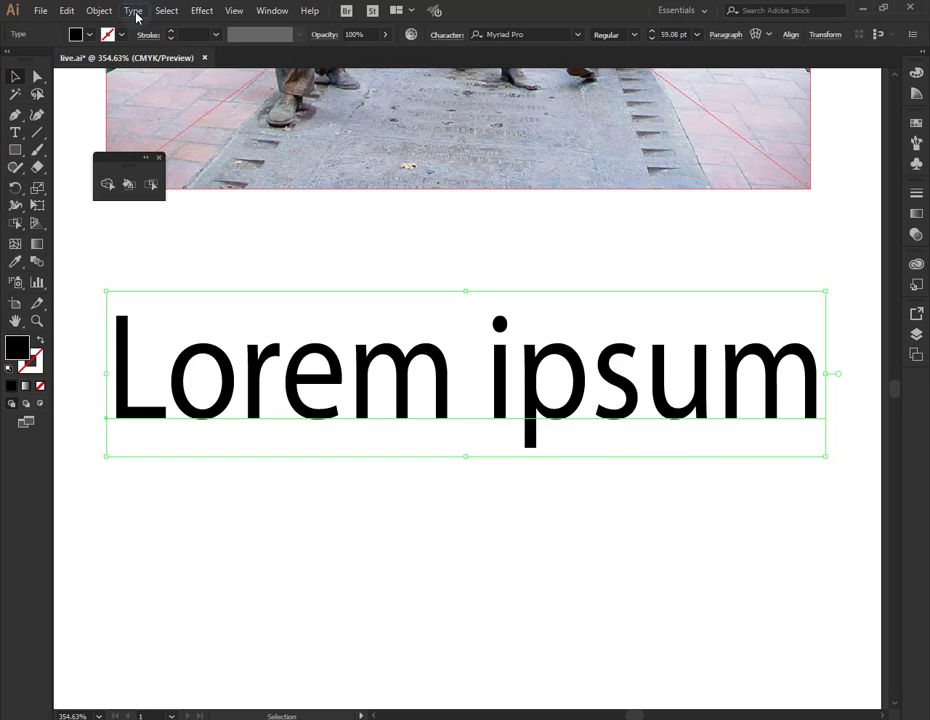
Convert the Lorem ipsum text to outlines via Type > Create Outlines
{"action": "left_click", "coordinate": [99, 14]}
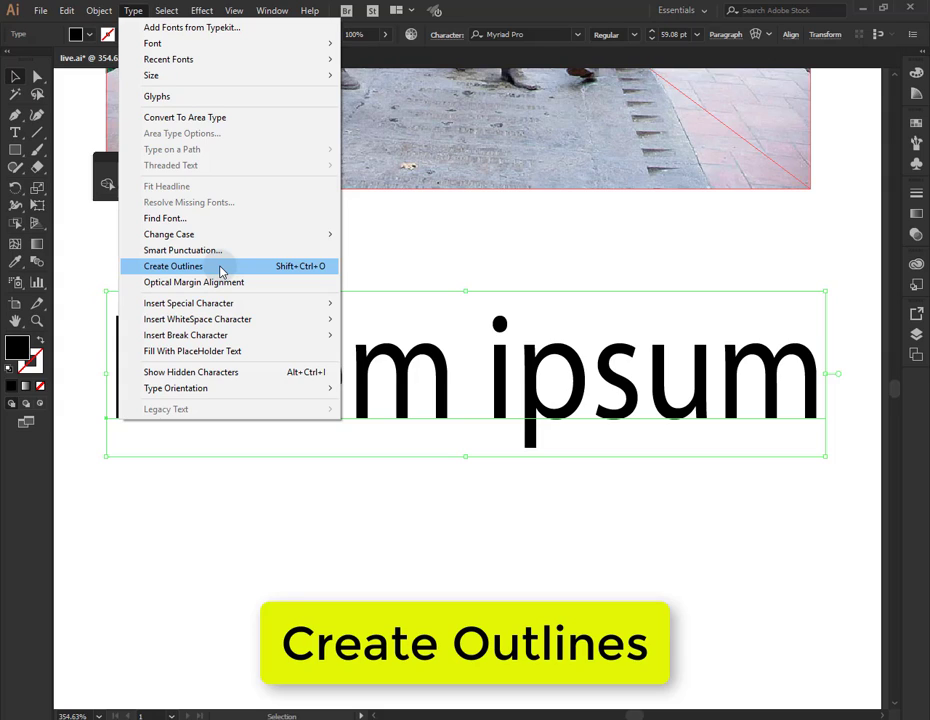
{"action": "left_click", "coordinate": [221, 267]}
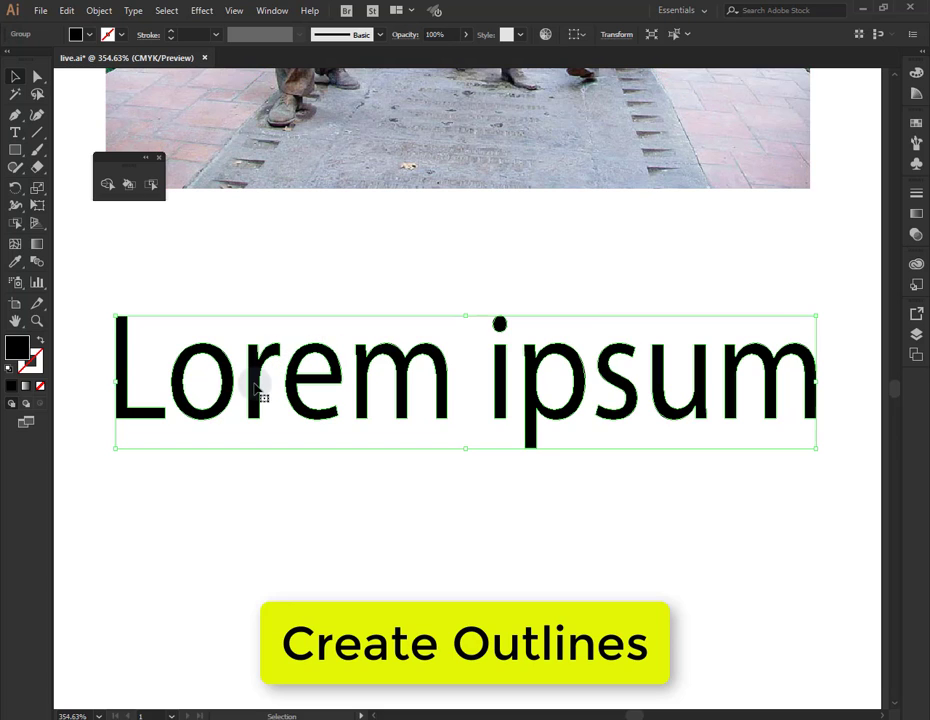
{"action": "left_click", "coordinate": [128, 187]}
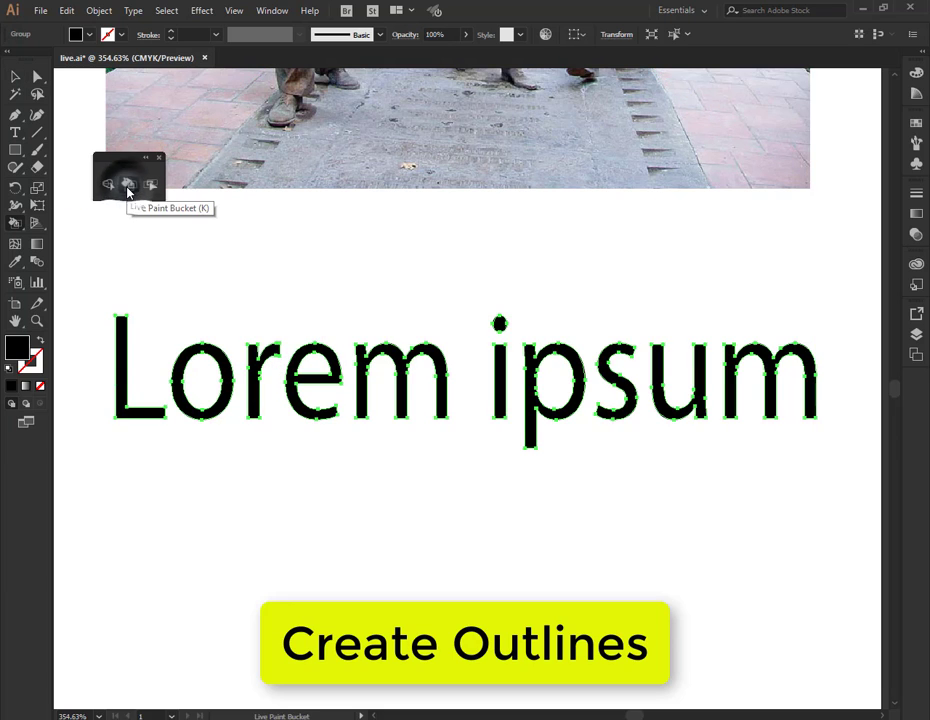
Make the letters a Live Paint group, fill the s yellow and the s–u gap cyan
{"action": "left_click", "coordinate": [358, 368]}
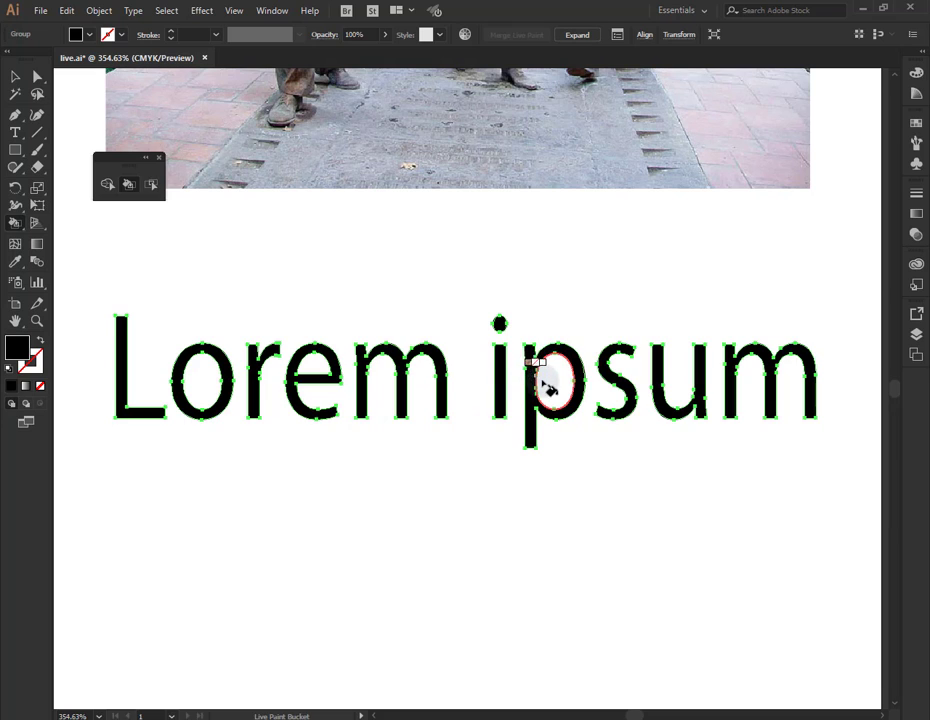
{"action": "key", "text": "Right"}
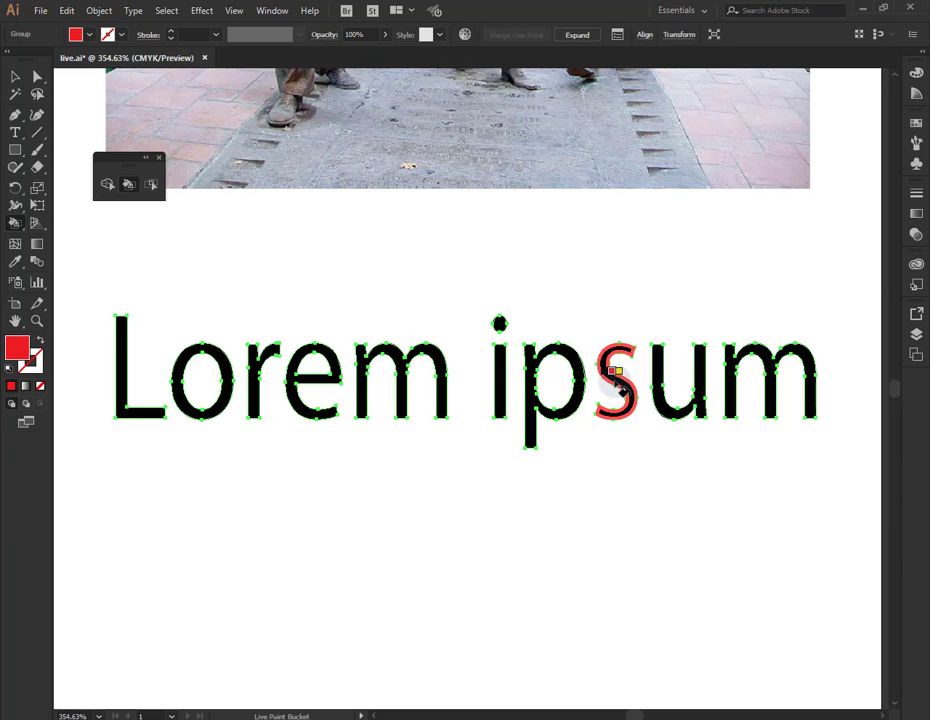
{"action": "key", "text": "Right"}
{"action": "left_click", "coordinate": [618, 381]}
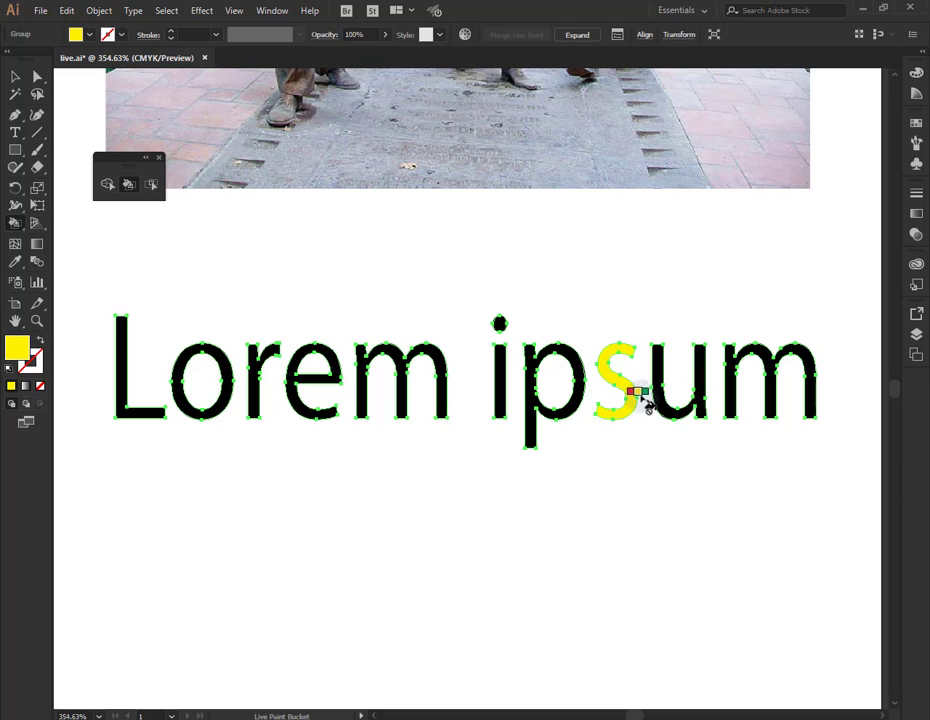
{"action": "key", "text": "Right"}
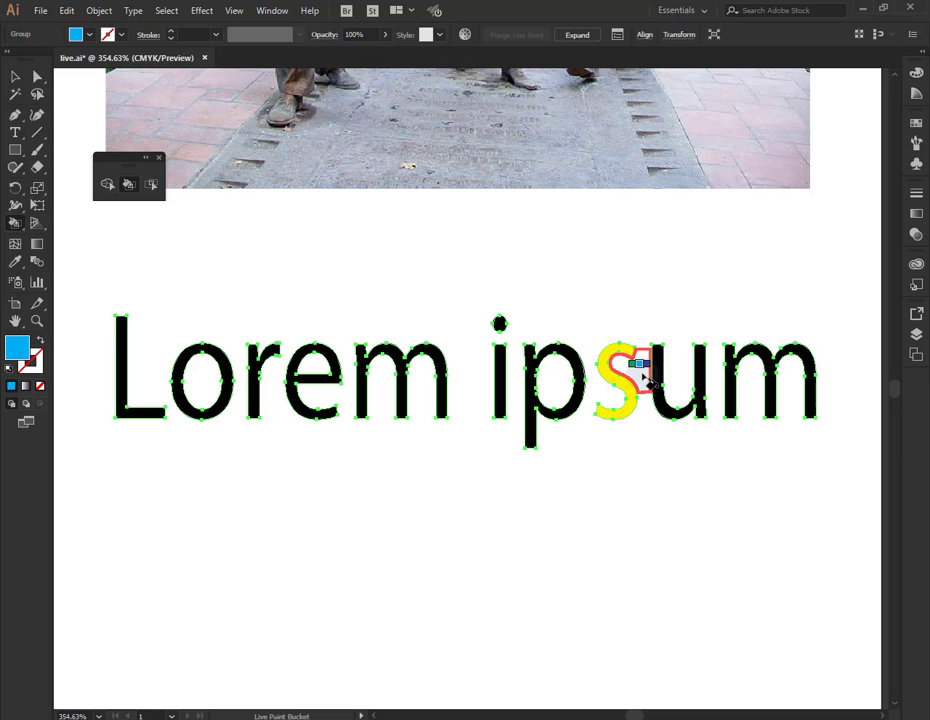
{"action": "left_click", "coordinate": [643, 376]}
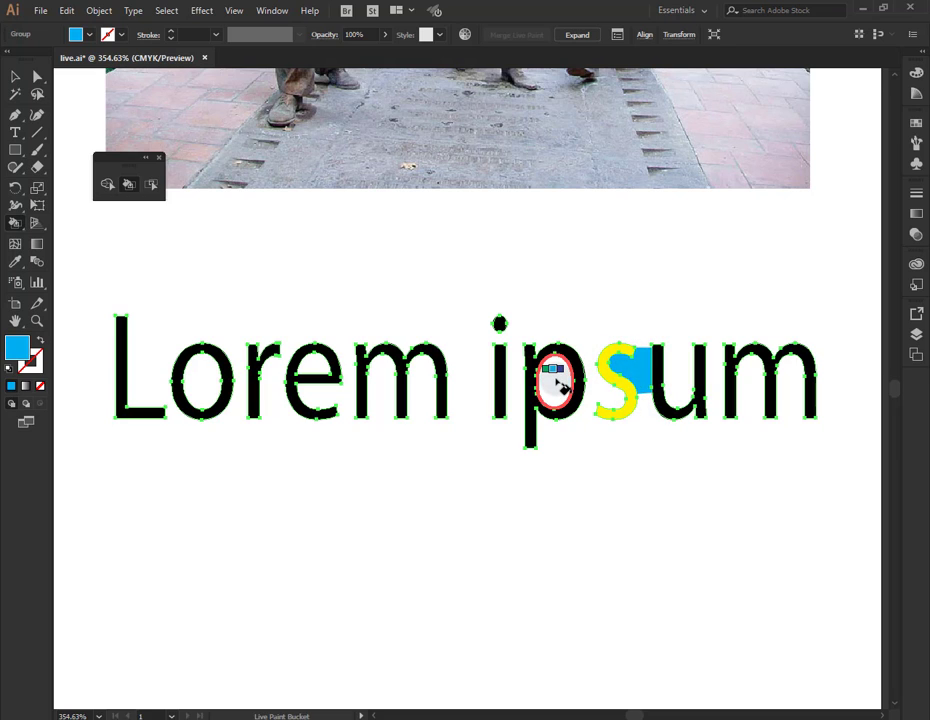
Fill the p's counter red, the e orange, and the r and o yellow
{"action": "key", "text": "Right"}
{"action": "key", "text": "Right"}
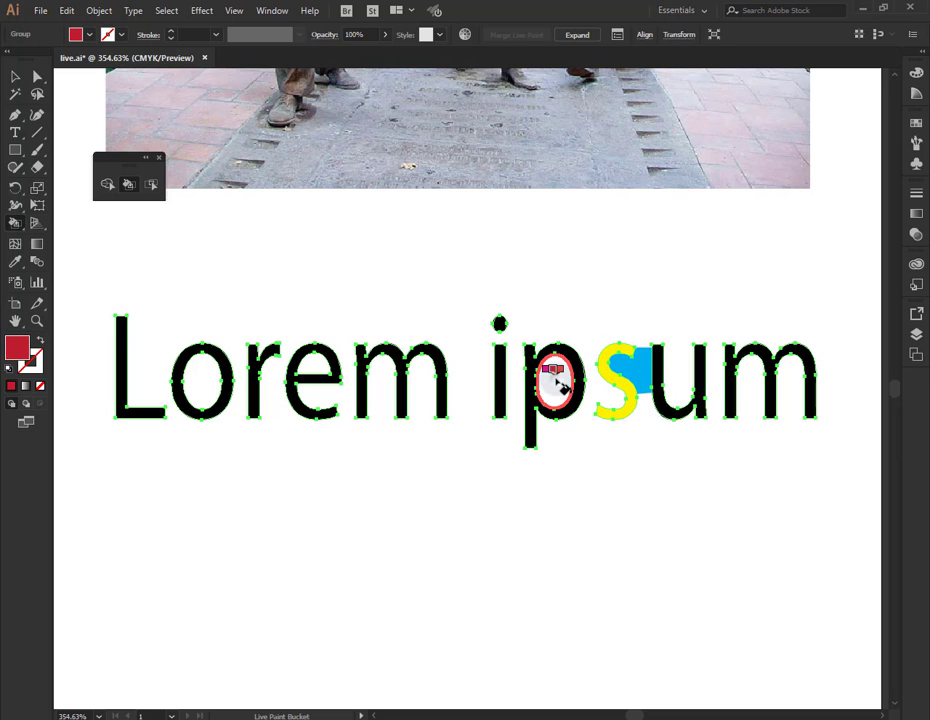
{"action": "left_click", "coordinate": [556, 378]}
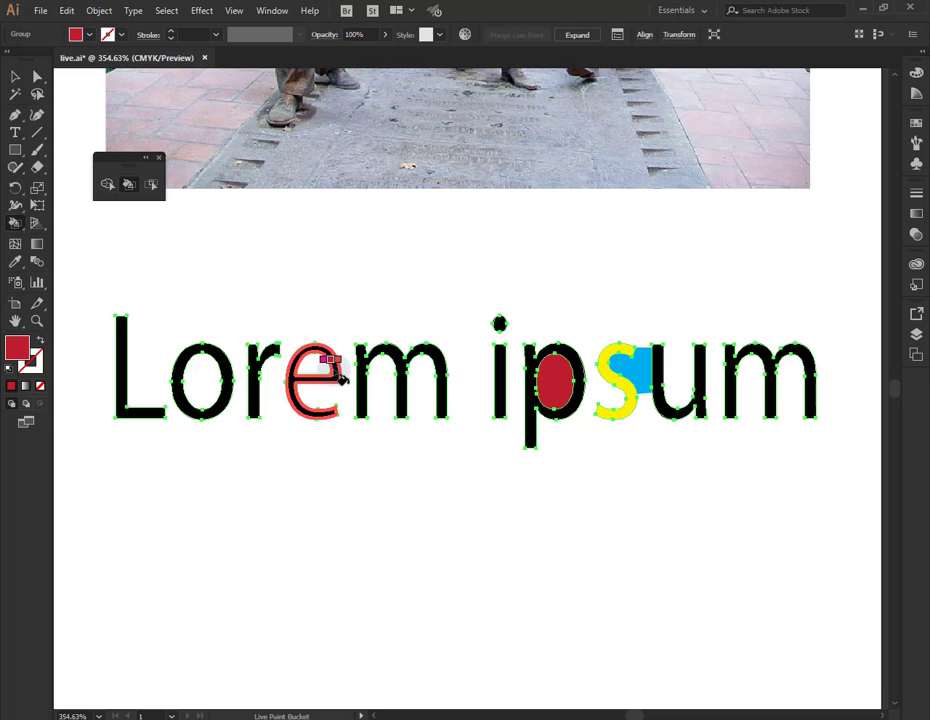
{"action": "left_click", "coordinate": [340, 372]}
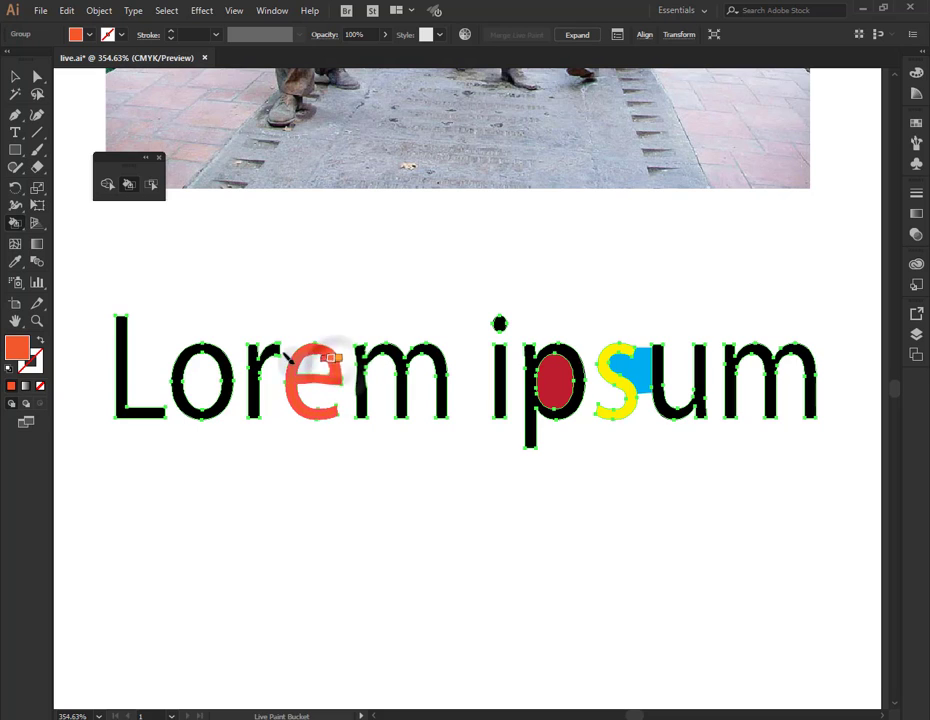
{"action": "key", "text": "Right"}
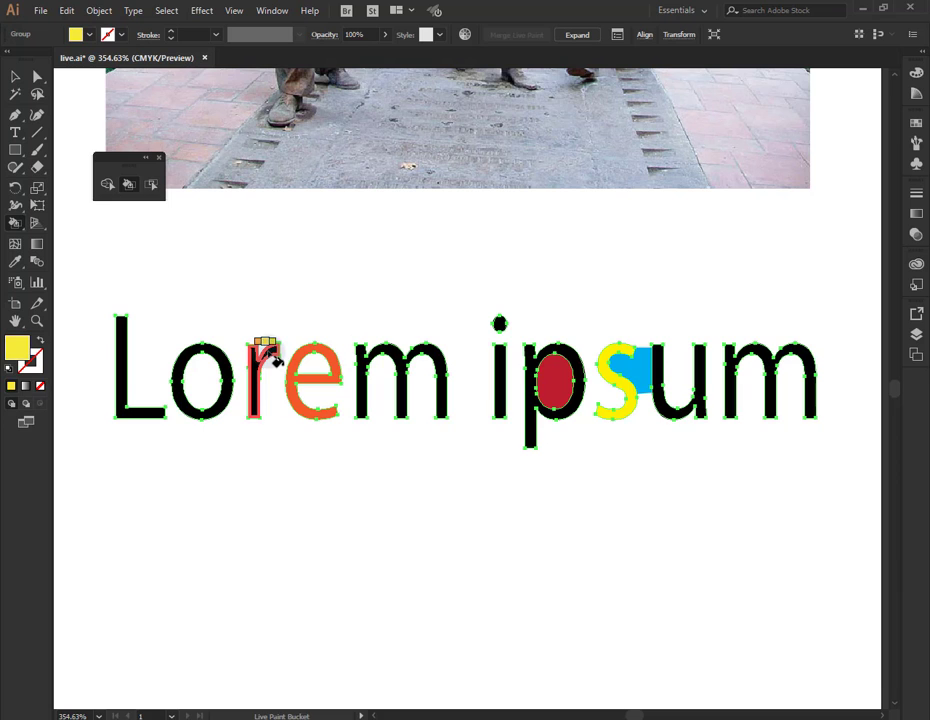
{"action": "left_click", "coordinate": [272, 360]}
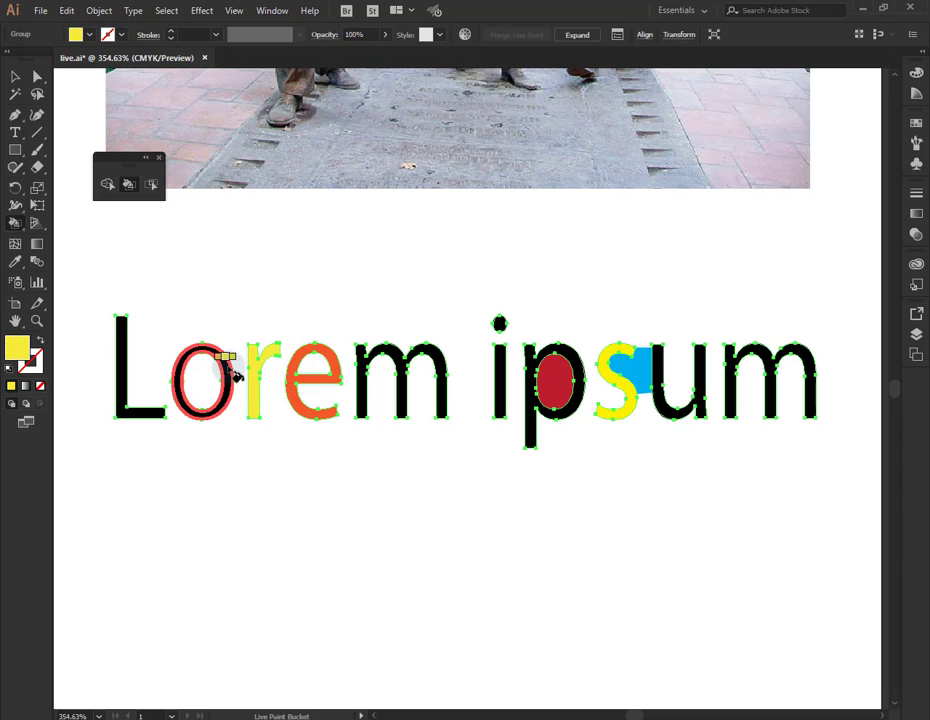
{"action": "left_click", "coordinate": [233, 372]}
Fit the artboard in the window, then zoom in on the statue photo with a marquee
{"action": "left_click", "coordinate": [12, 320]}
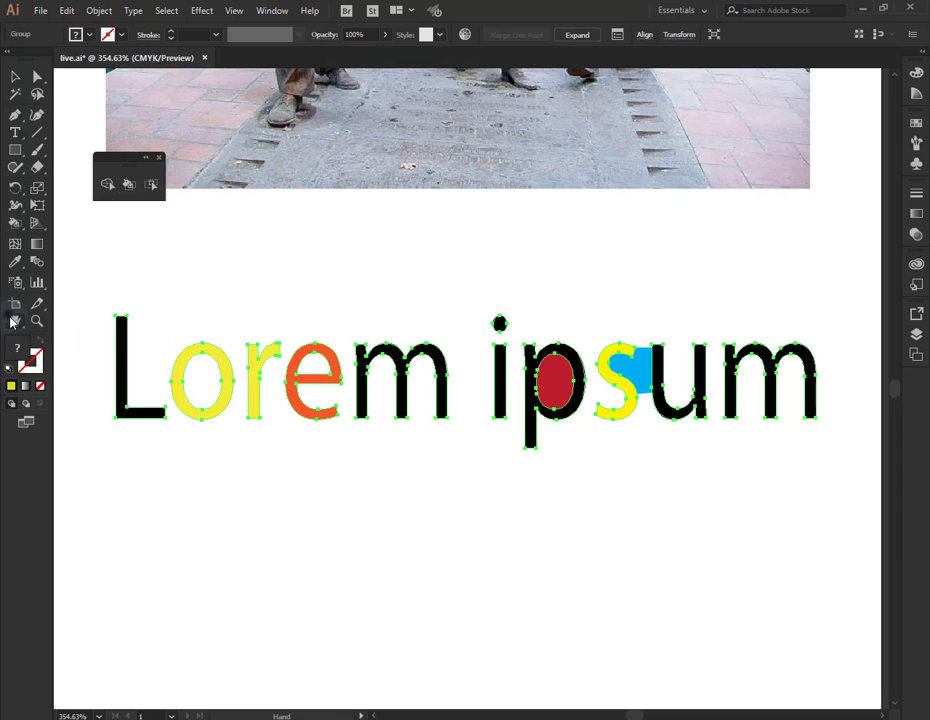
{"action": "double_click", "coordinate": [12, 320]}
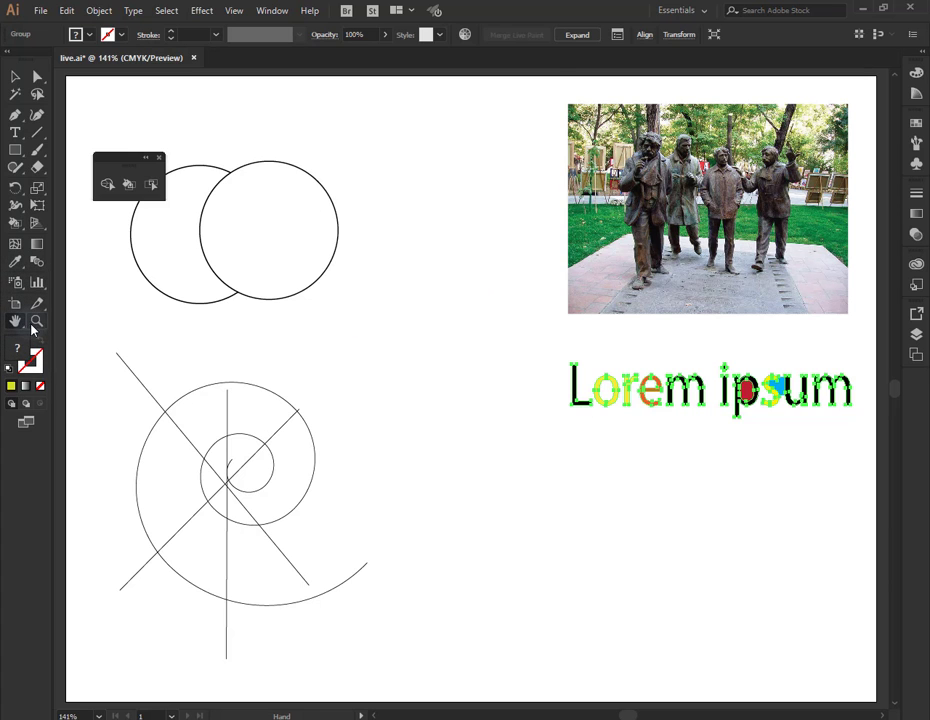
{"action": "left_click", "coordinate": [37, 321]}
{"action": "mouse_move", "coordinate": [556, 101]}
{"action": "left_mouse_down"}
{"action": "mouse_move", "coordinate": [603, 312]}
{"action": "mouse_move", "coordinate": [866, 332]}
{"action": "left_mouse_up"}
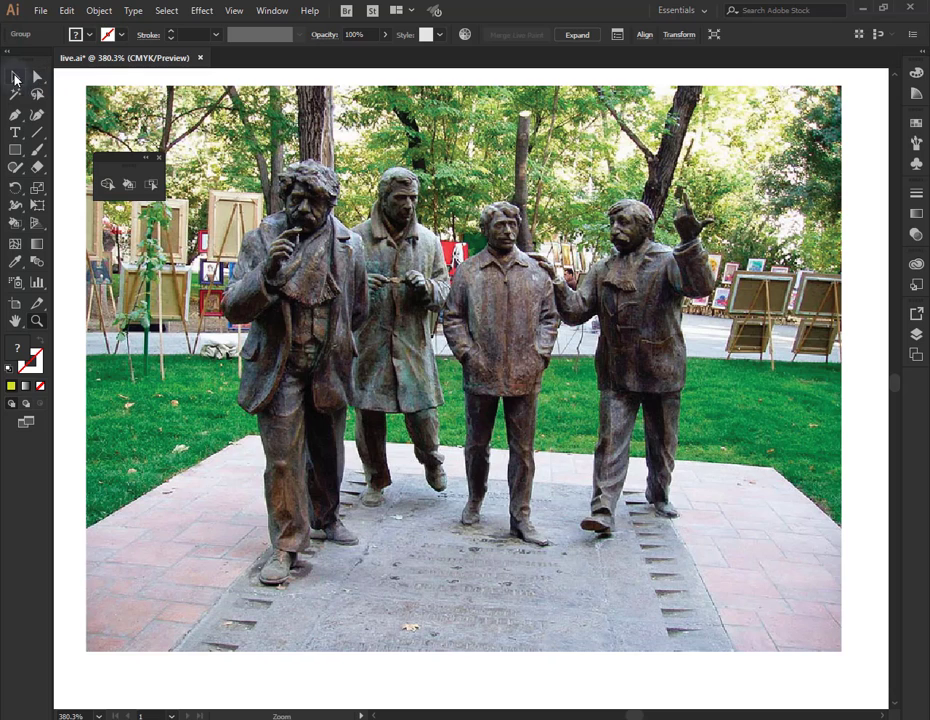
{"action": "left_click", "coordinate": [14, 77]}
Image-trace the selected statue photo to black and white and expand it into vector paths
{"action": "key", "text": "ctrl+a"}
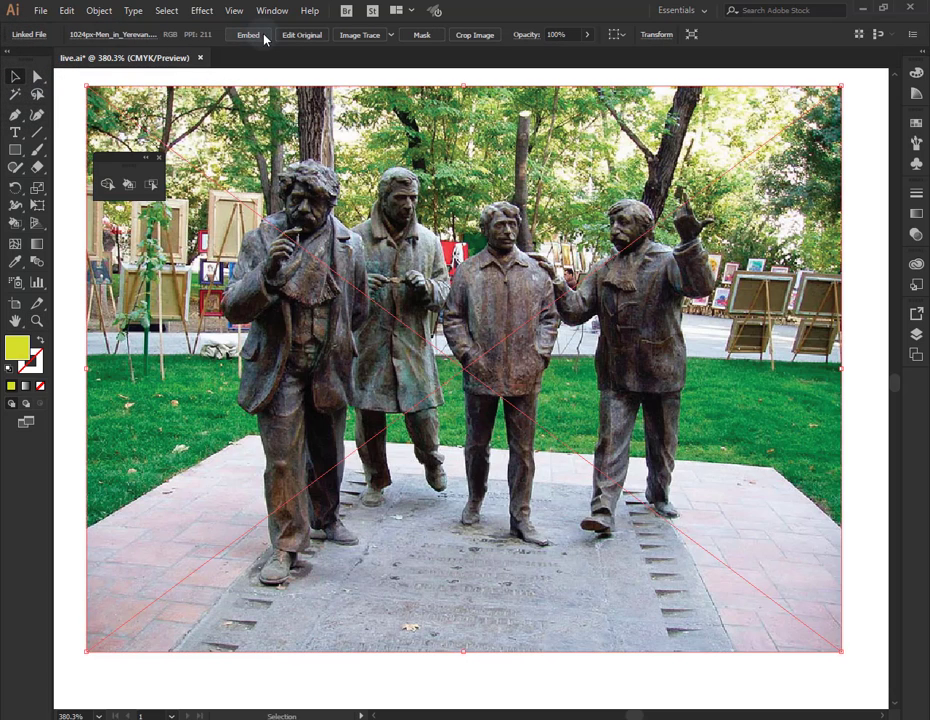
{"action": "left_click", "coordinate": [362, 38]}
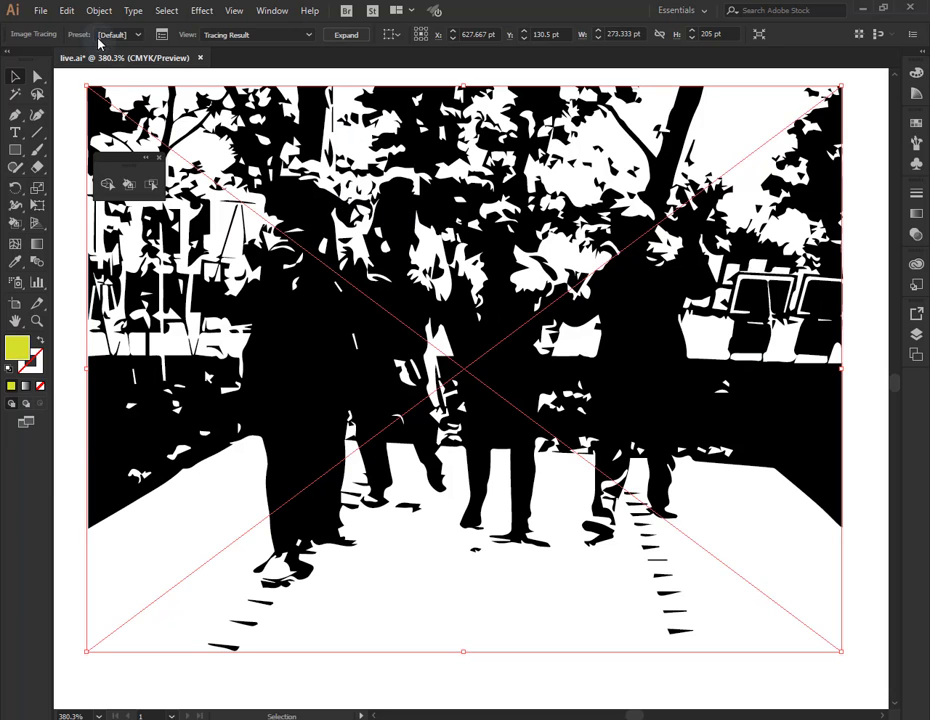
{"action": "left_click", "coordinate": [161, 36]}
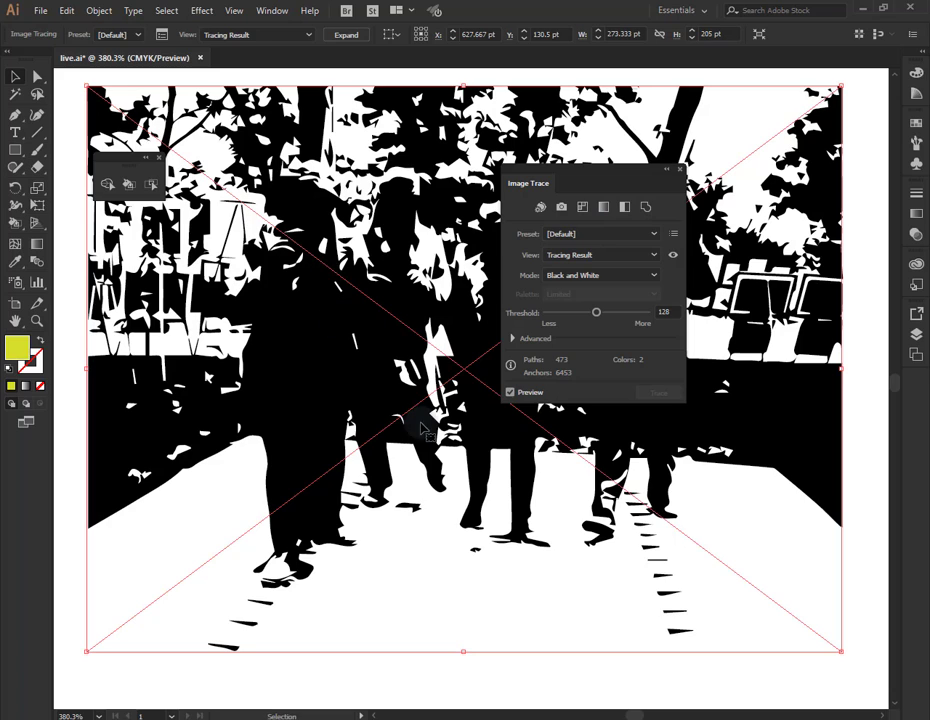
{"action": "left_click", "coordinate": [666, 174]}
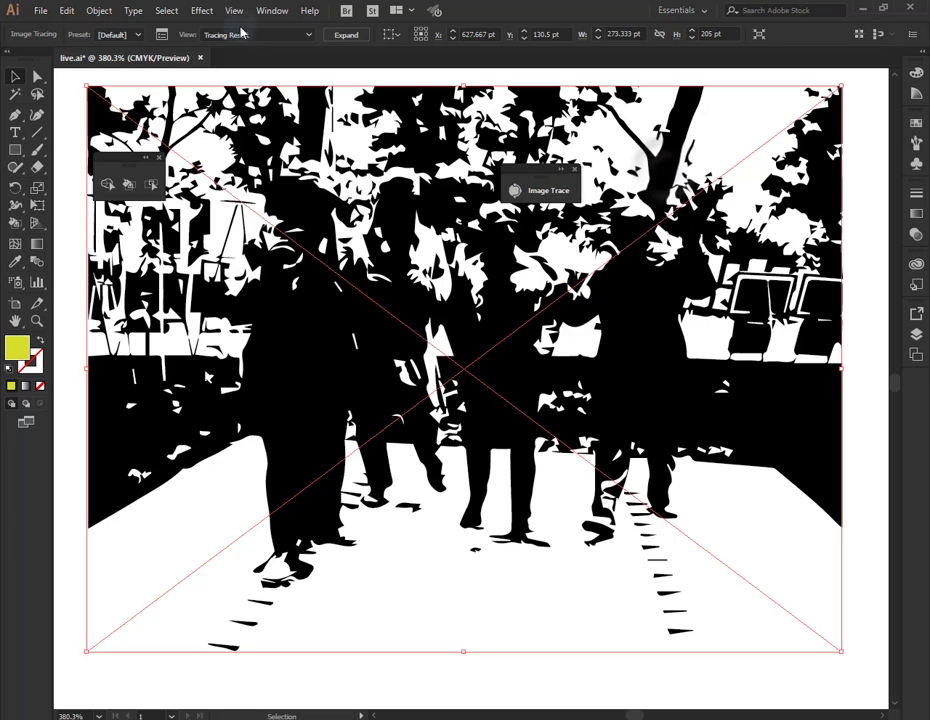
{"action": "left_click", "coordinate": [346, 36]}
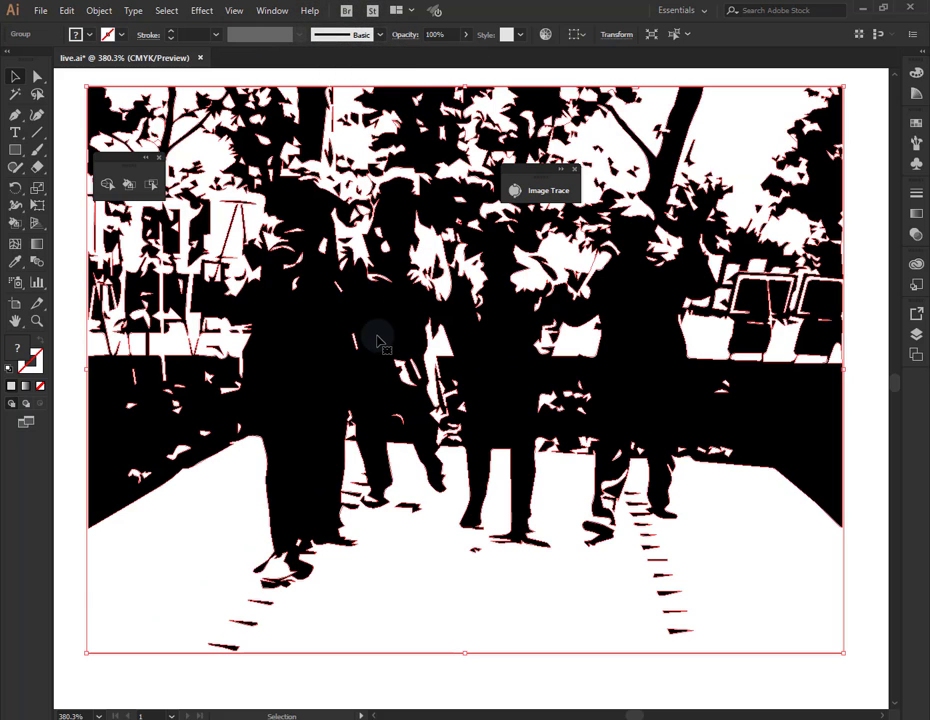
Paint the traced artwork's large black region light green with the Live Paint Bucket
{"action": "left_click", "coordinate": [129, 185]}
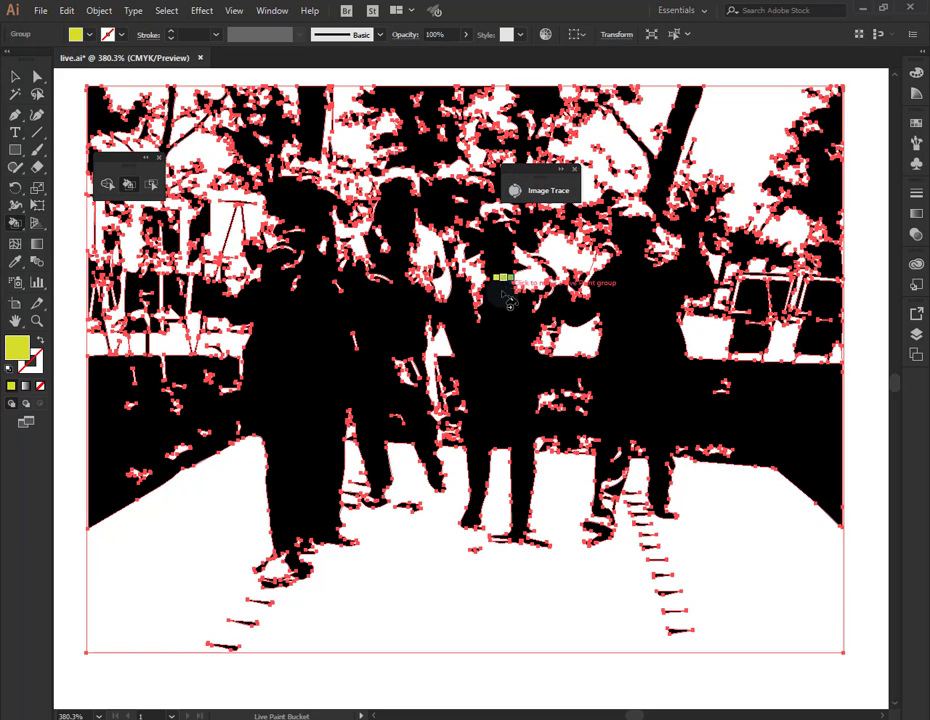
{"action": "key", "text": "Right"}
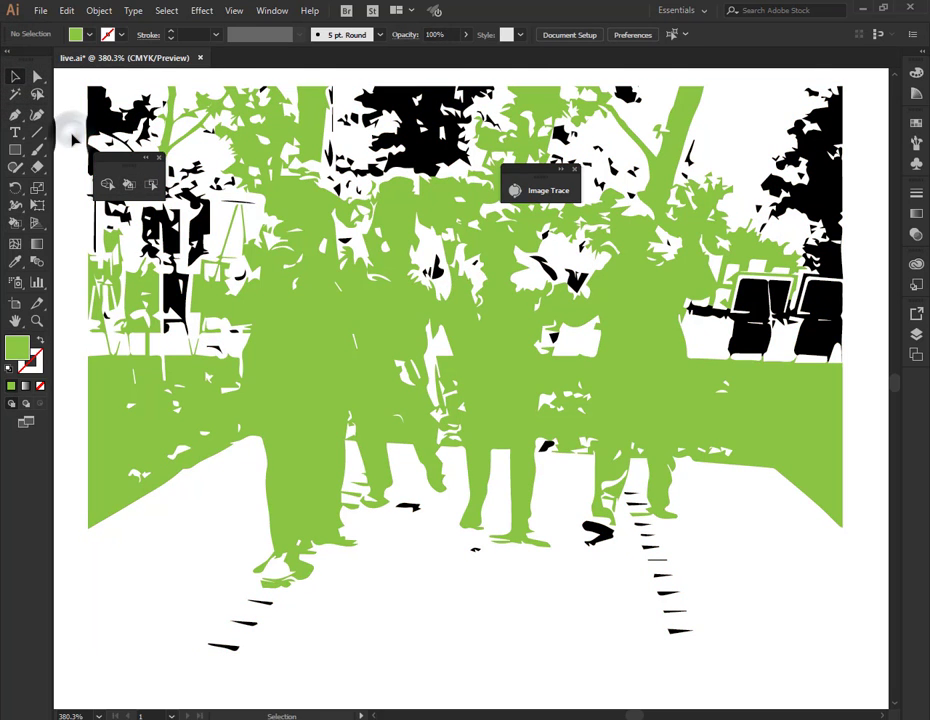
{"action": "left_click", "coordinate": [128, 186]}
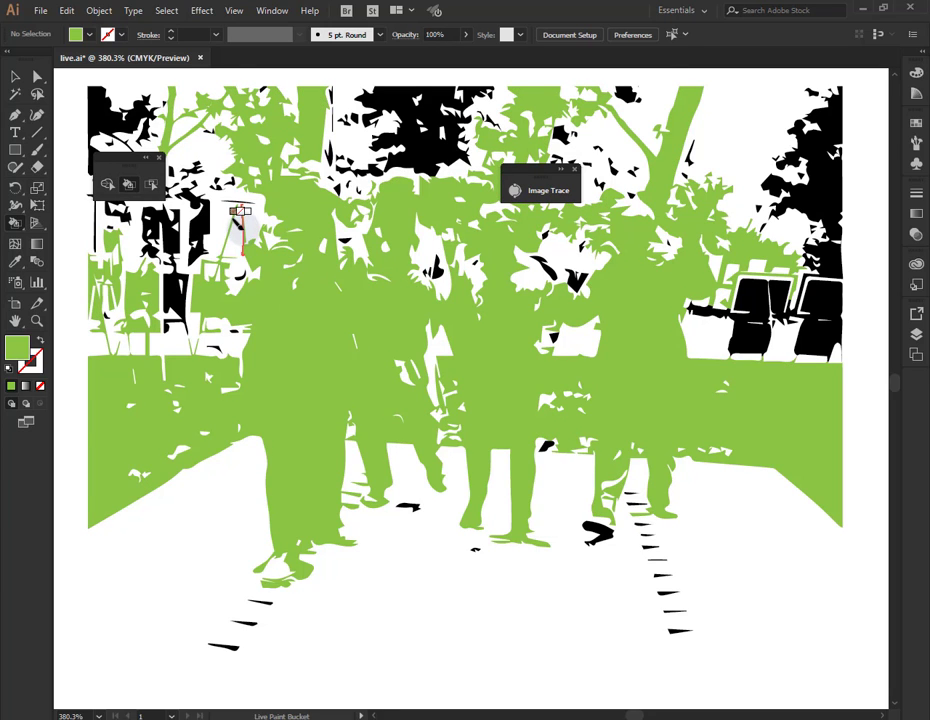
Fill a small region green, then repaint that small shape pink
{"action": "left_click", "coordinate": [234, 222]}
{"action": "key", "text": "Right"}
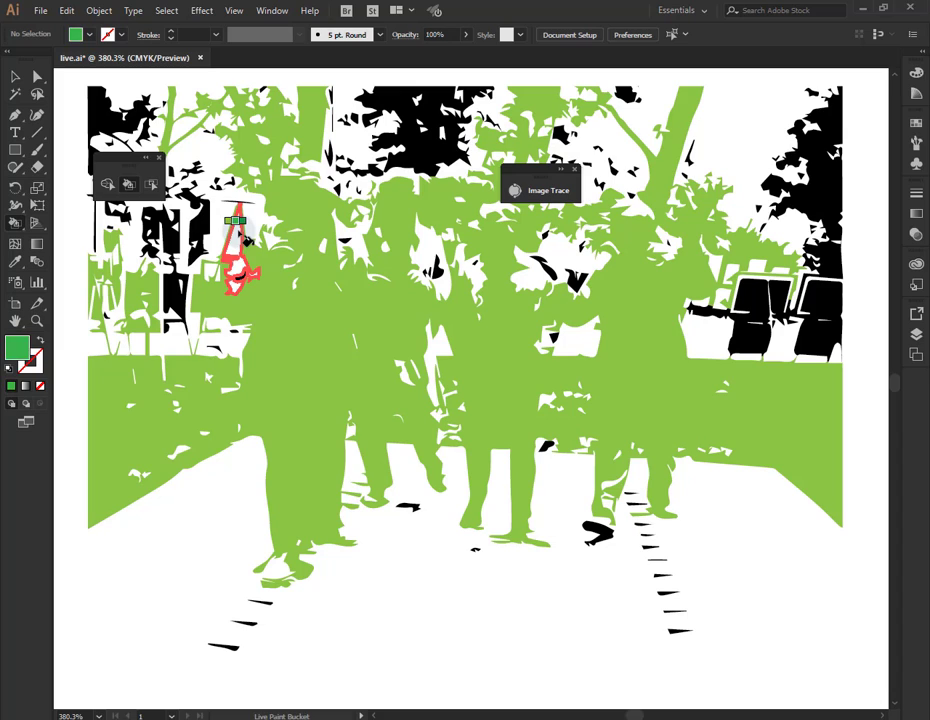
{"action": "key", "text": "Right"}
{"action": "key", "text": "Right"}
{"action": "key", "text": "Right"}
{"action": "key", "text": "Right"}
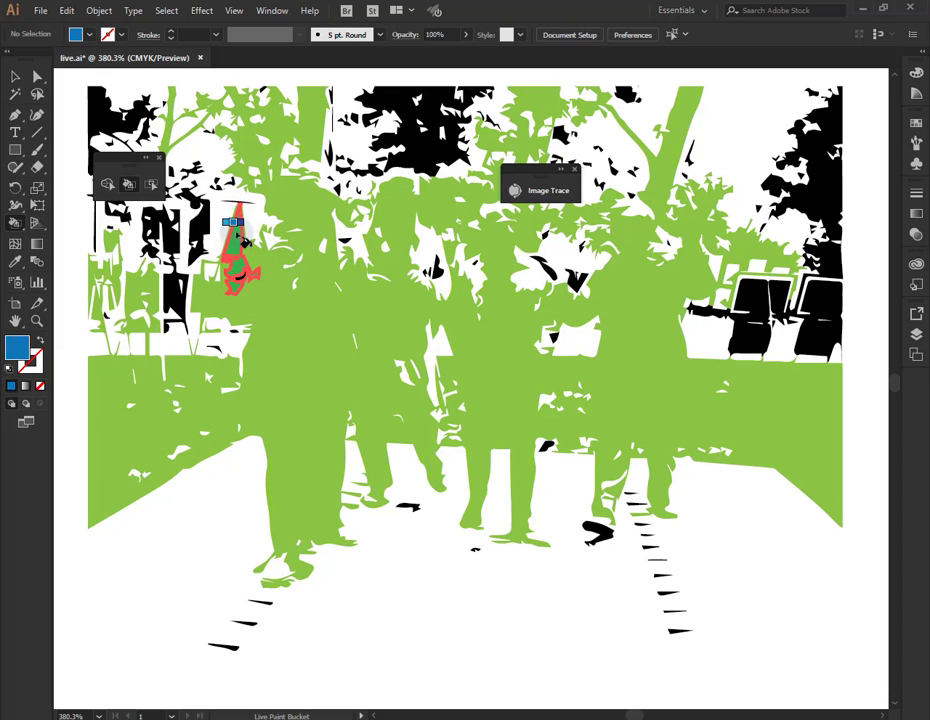
{"action": "key", "text": "Right"}
{"action": "left_click", "coordinate": [236, 232]}
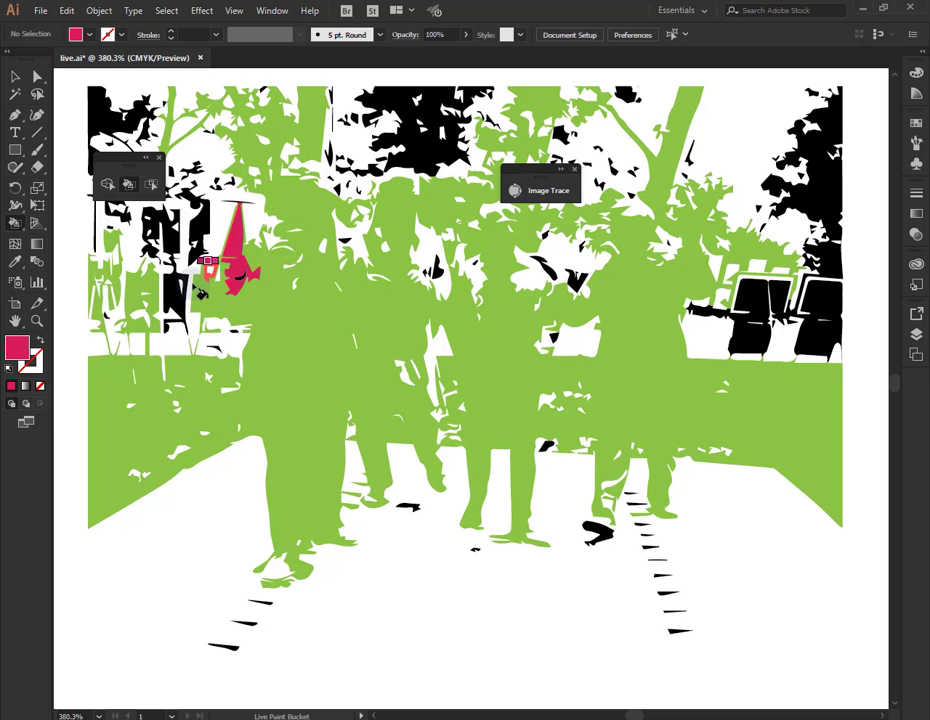
Paint the left area around the dark figure grey-brown and the black treetop patch tan
{"action": "left_click", "coordinate": [176, 285]}
{"action": "key", "text": "Right"}
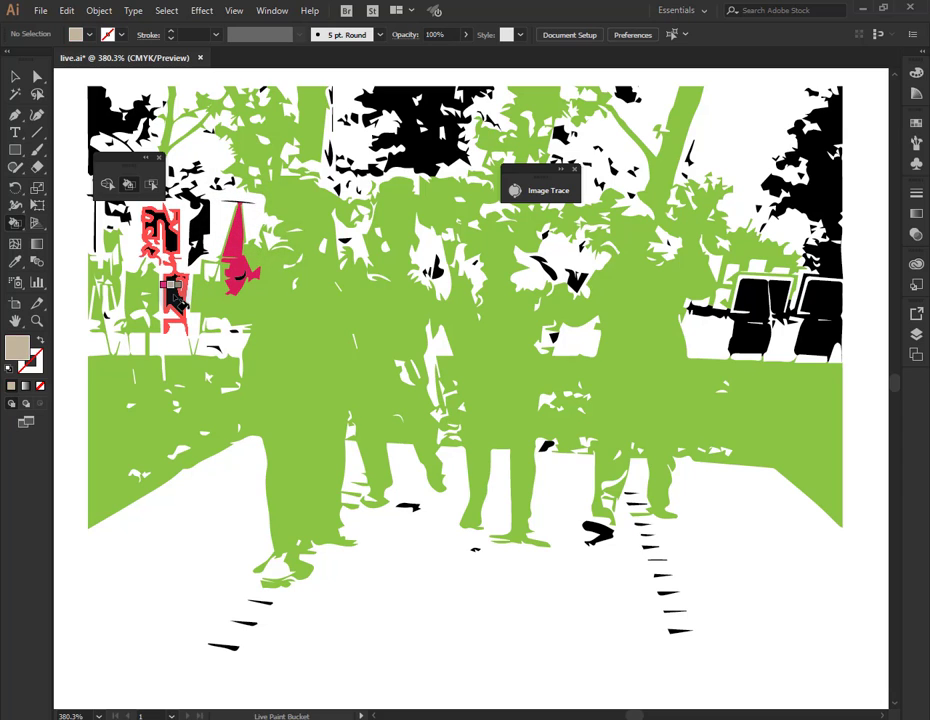
{"action": "key", "text": "Right"}
{"action": "key", "text": "Right"}
{"action": "left_click", "coordinate": [176, 295]}
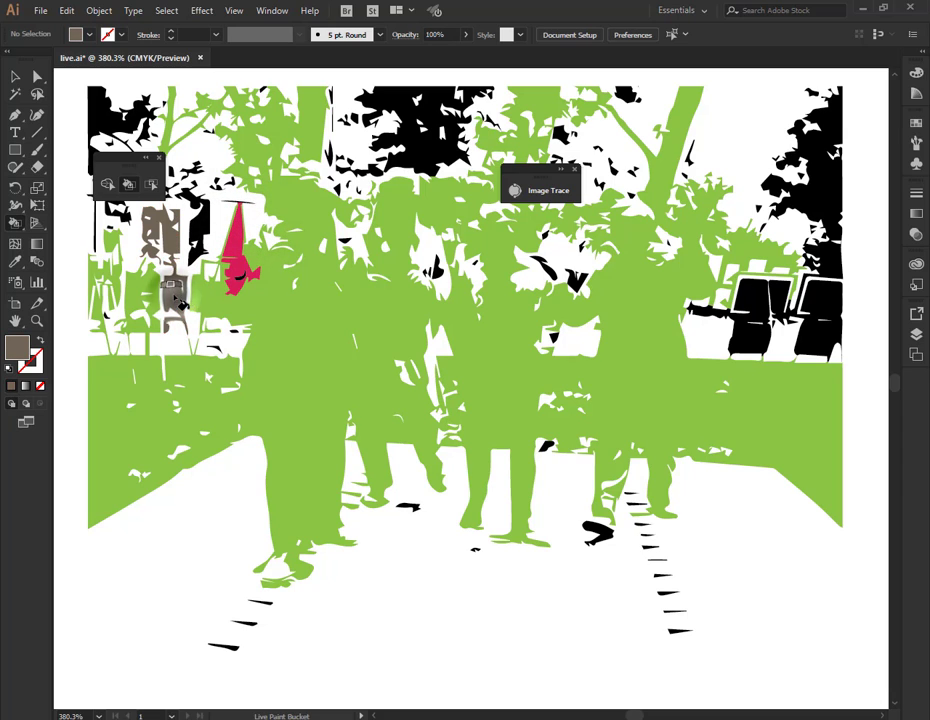
{"action": "key", "text": "Right"}
{"action": "left_click", "coordinate": [428, 155]}
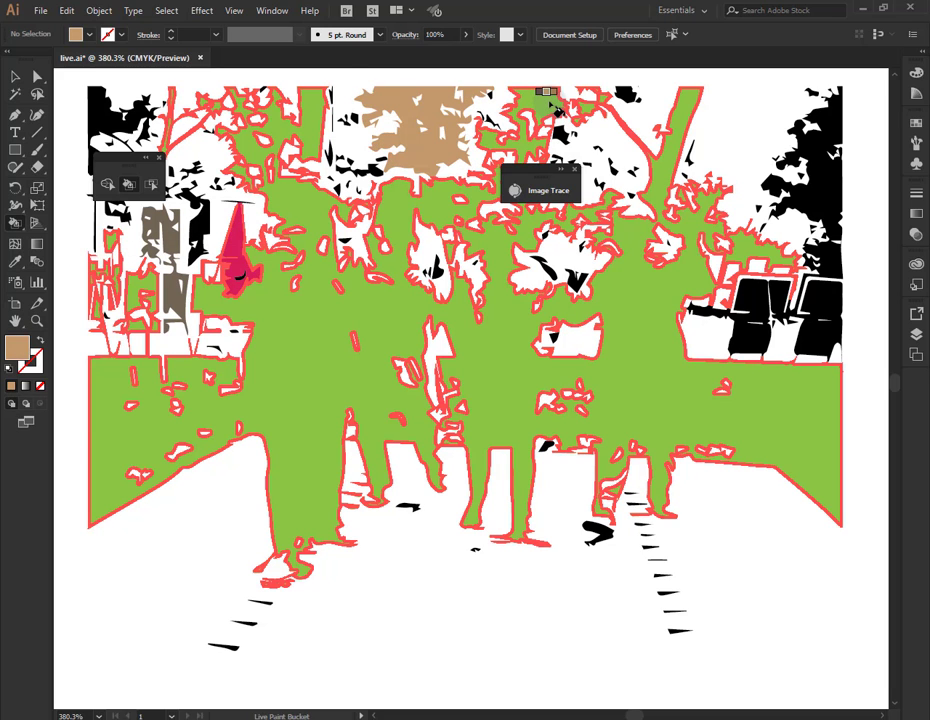
{"action": "key", "text": "Right"}
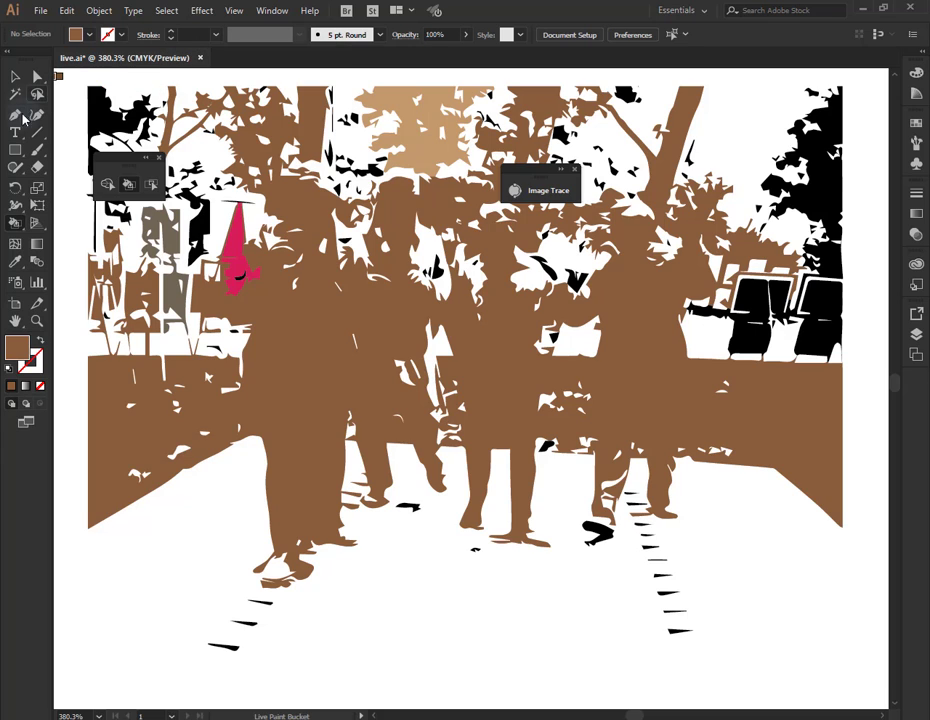
Fit the whole artboard in view and close the collapsed Image Trace panel
{"action": "double_click", "coordinate": [15, 320]}
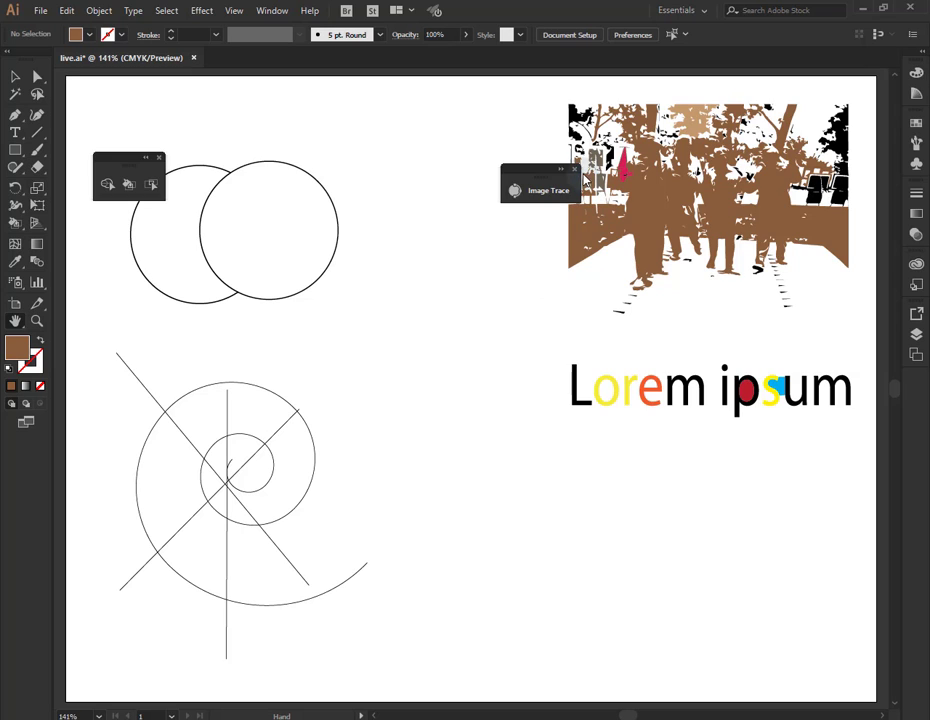
{"action": "left_click", "coordinate": [561, 168]}
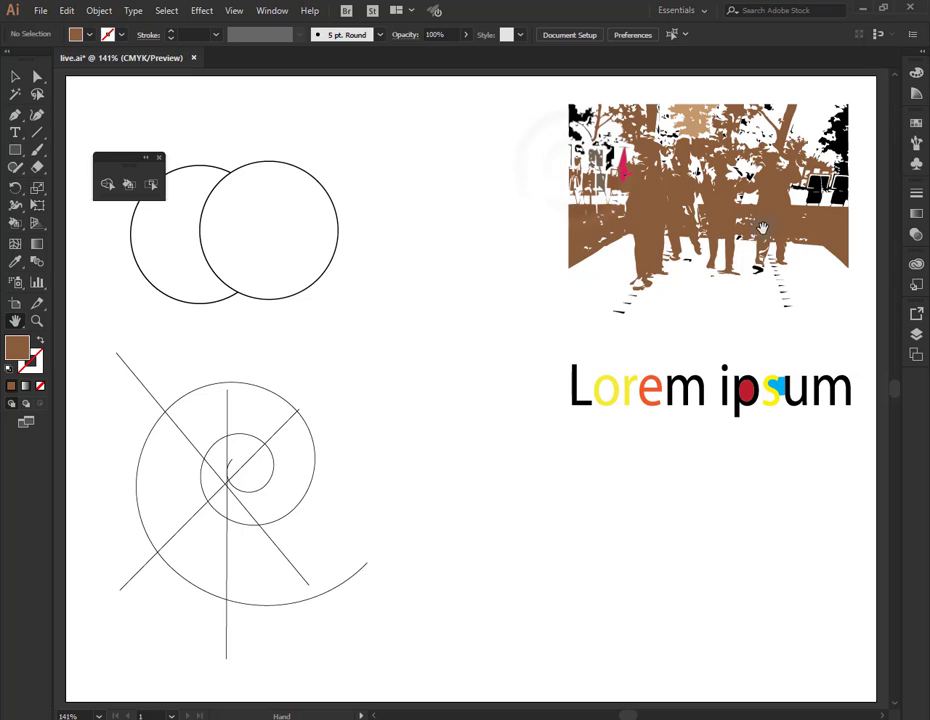
{"action": "left_click", "coordinate": [799, 251]}
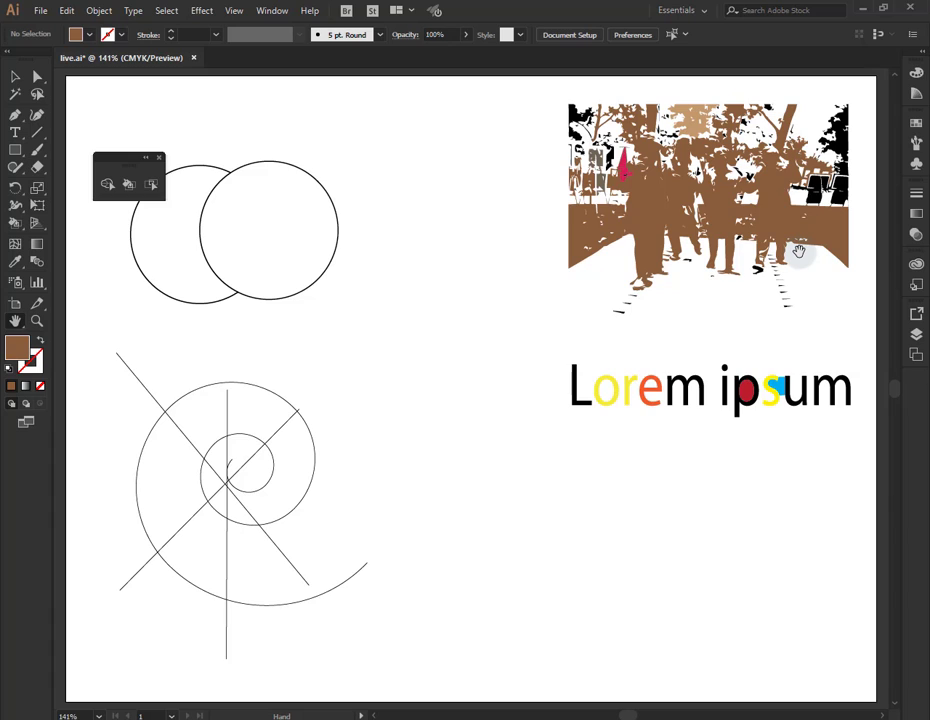